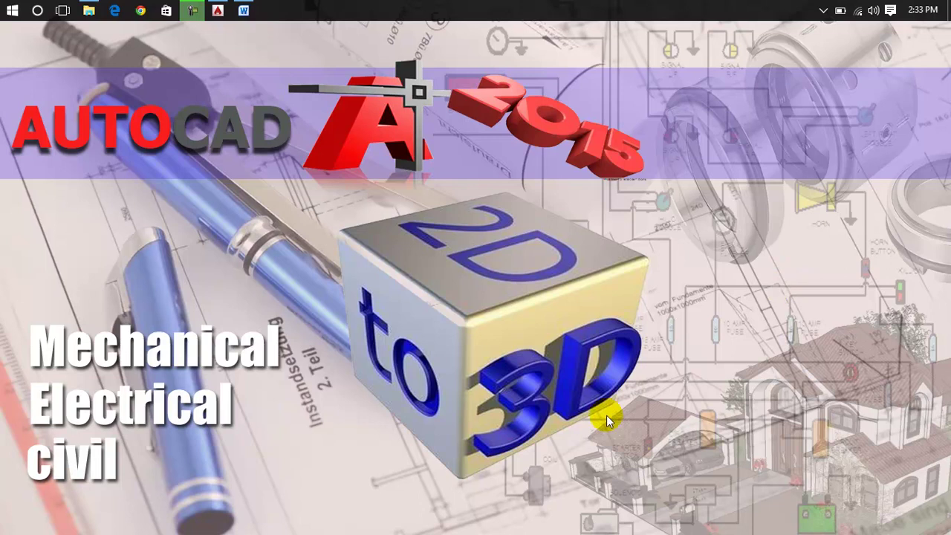
Step: Bring up the Lesson 94 Word notes on the footprint editor, editing, copying and deleting
click(243, 10)
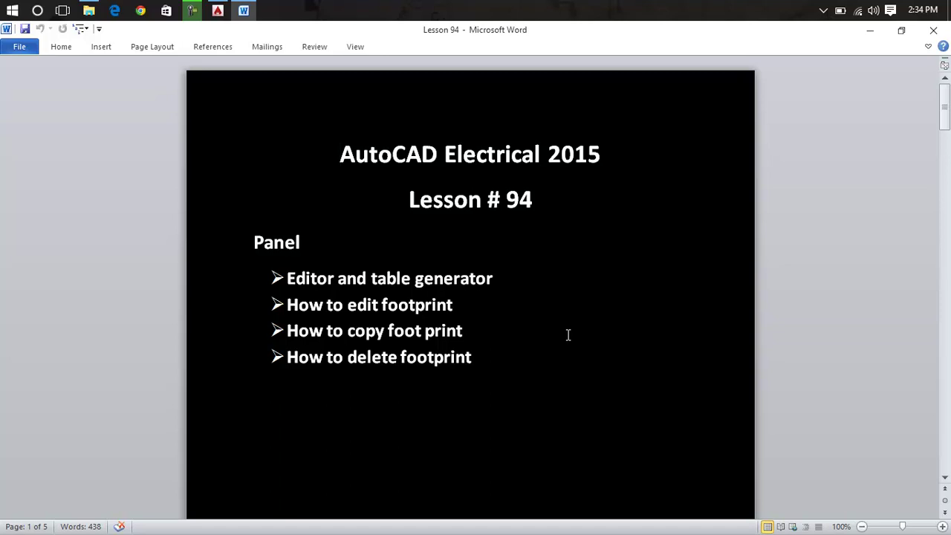
click(883, 34)
Step: Close Word and frame the whole DEMO08 panel layout, including the parts table and title block
click(934, 31)
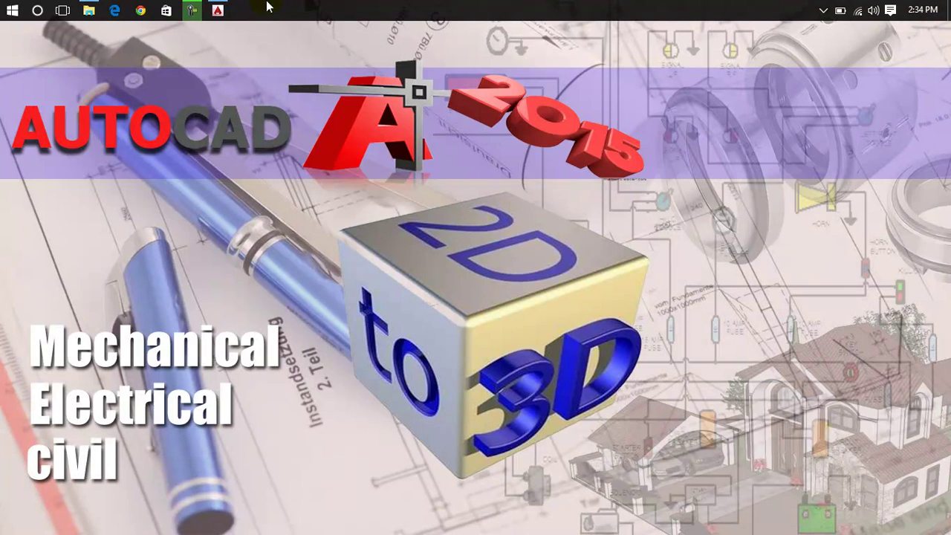
click(217, 10)
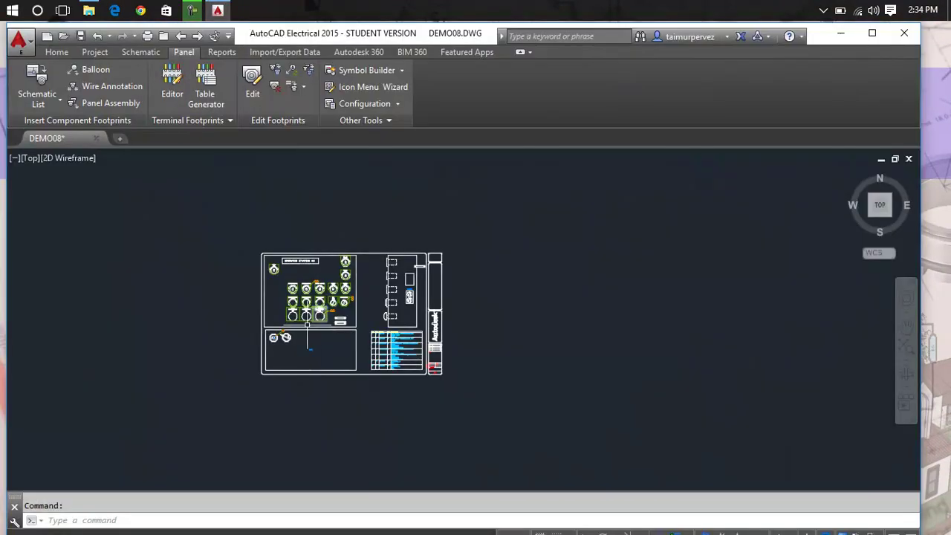
scroll(306, 327, up, 5)
scroll(289, 350, up, 5)
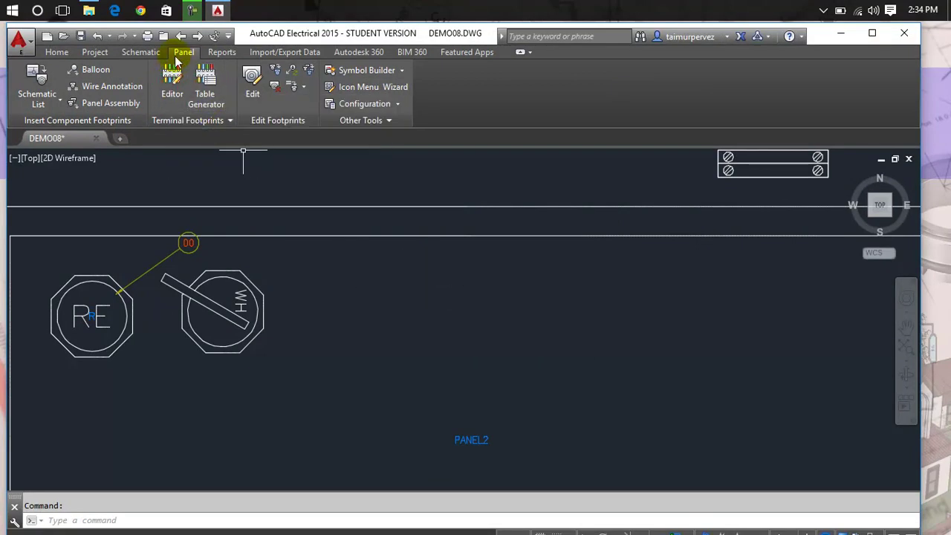
scroll(460, 278, down, 2)
scroll(460, 278, down, 3)
middle_drag(463, 272, 346, 300)
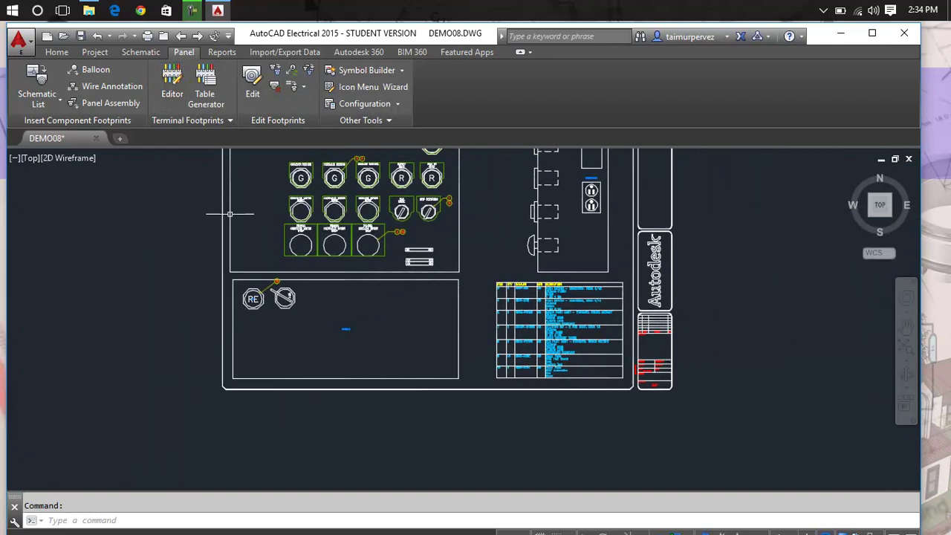
Step: Start a new terminal strip with the drawing's installation code and location OPSTA3
click(210, 85)
click(542, 307)
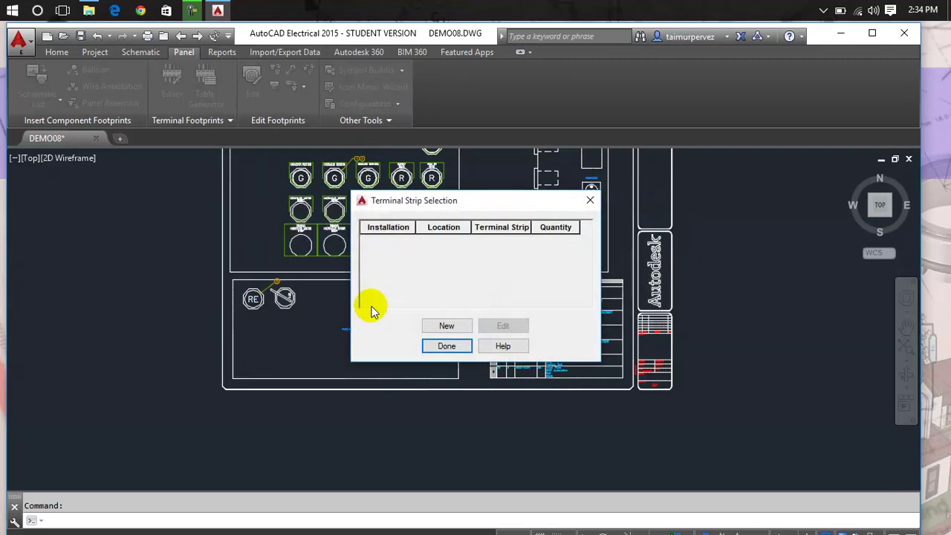
click(448, 327)
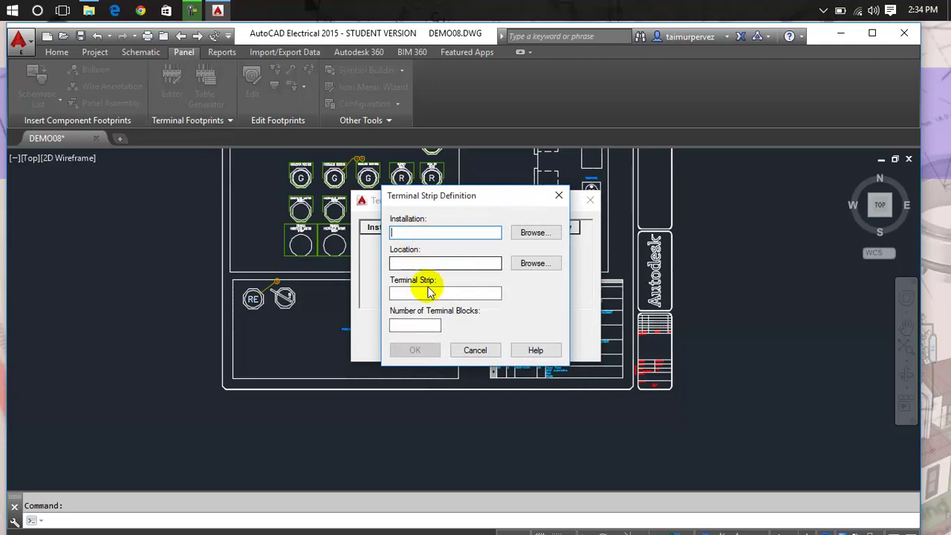
click(535, 235)
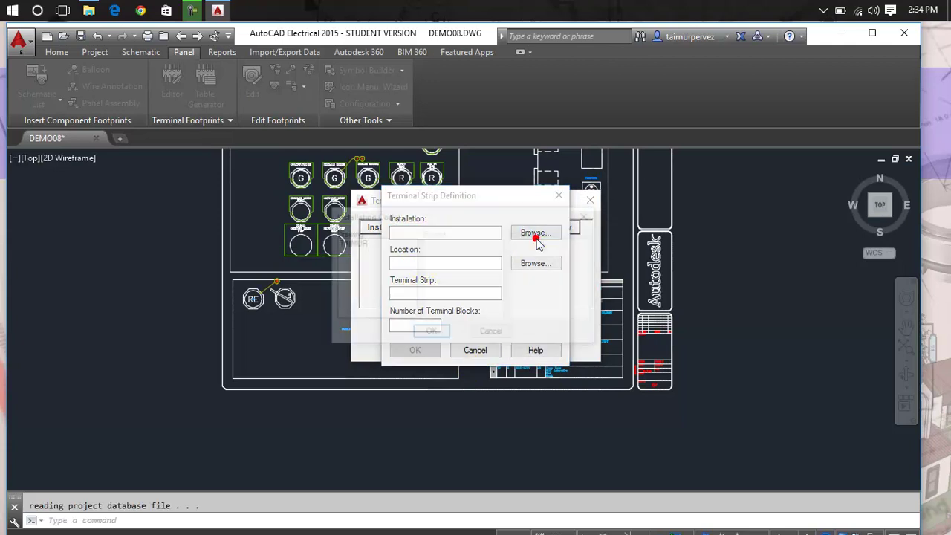
click(350, 243)
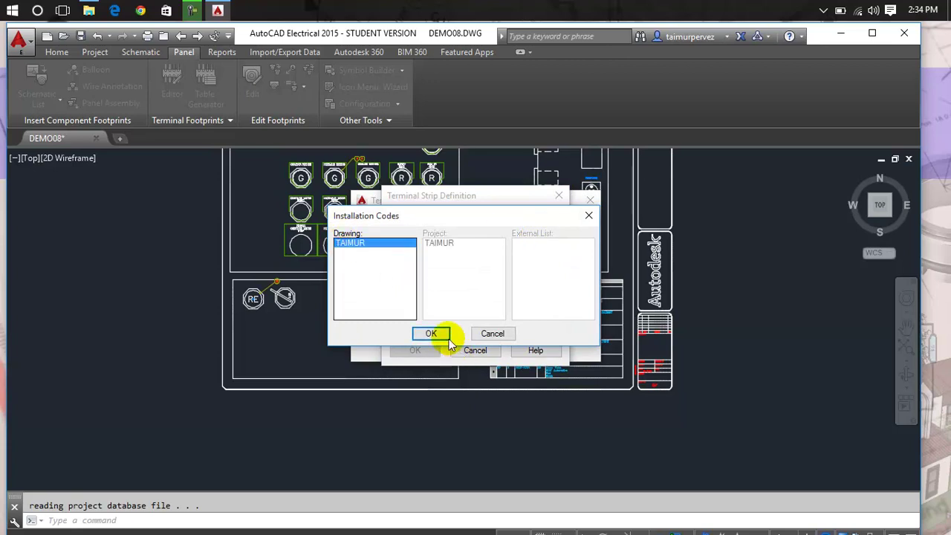
click(431, 333)
click(428, 264)
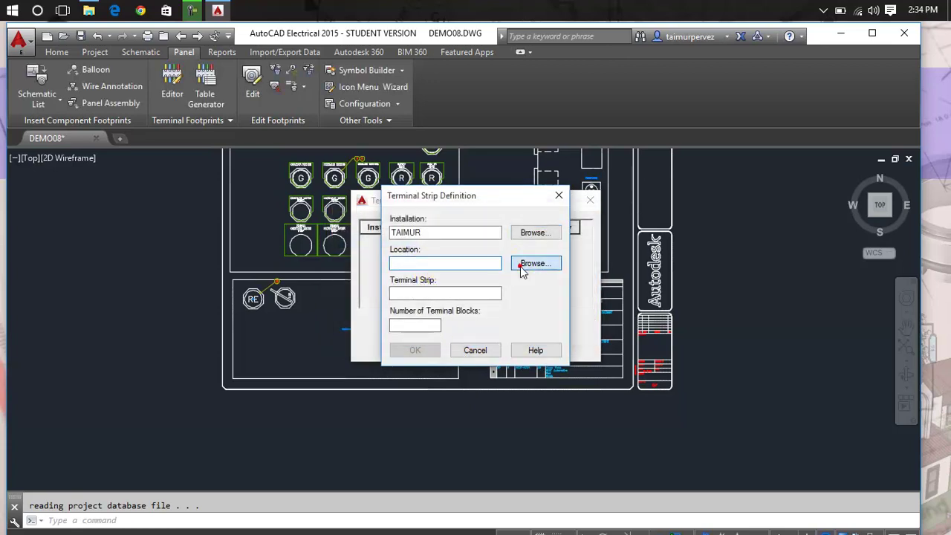
click(524, 266)
click(350, 243)
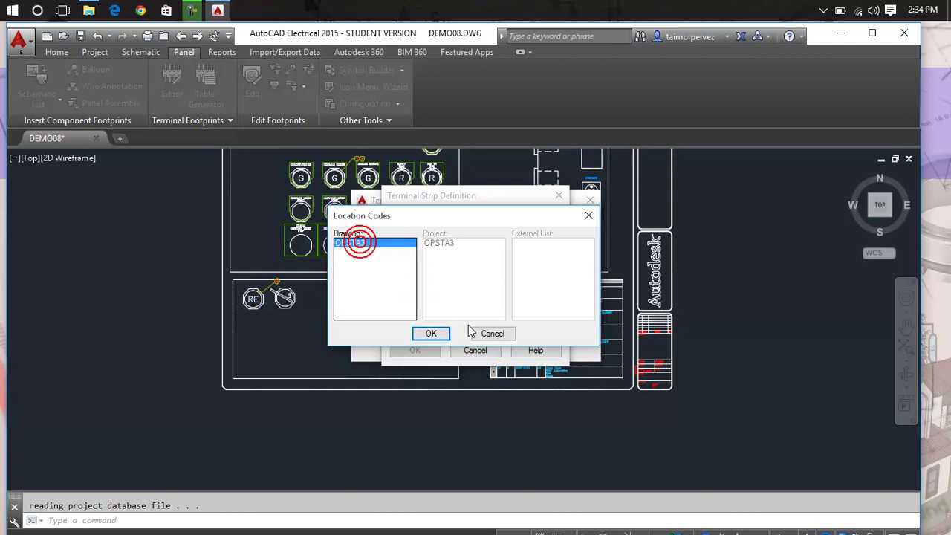
click(431, 333)
Step: Define the strip as number 12 with 6 terminal blocks and create it
double_click(445, 232)
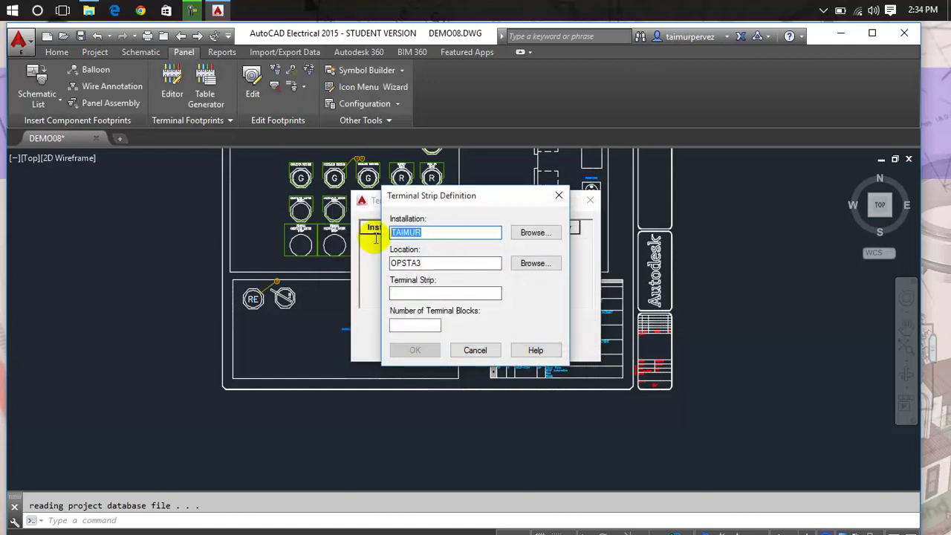
click(435, 292)
text(12)
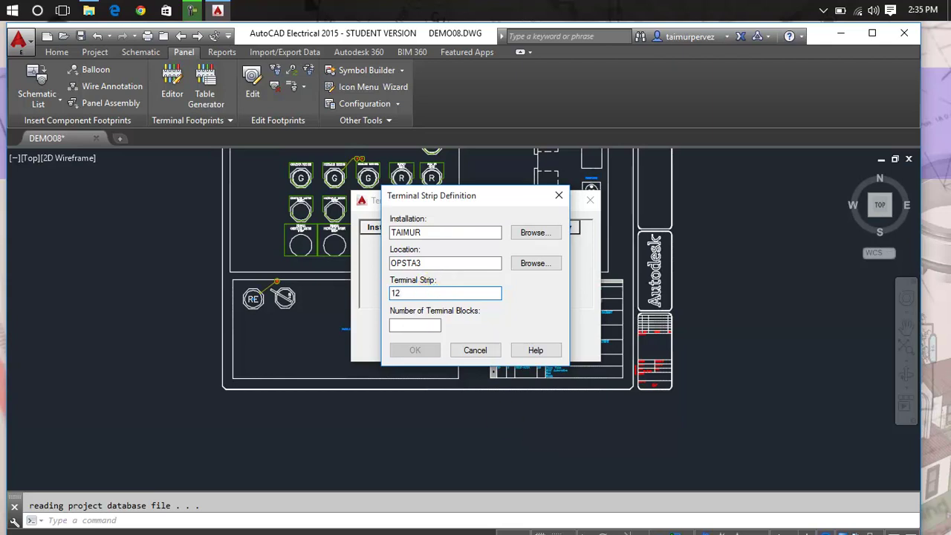
click(420, 325)
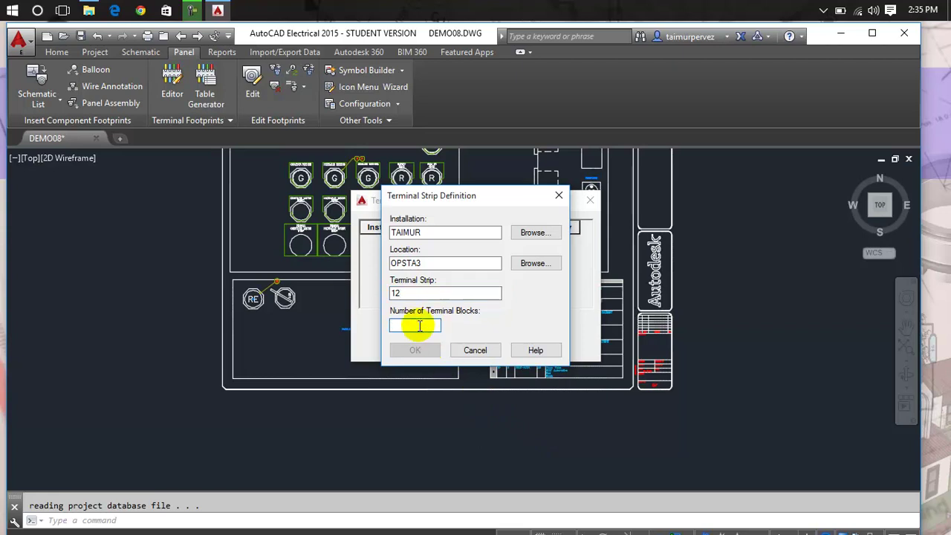
text(6)
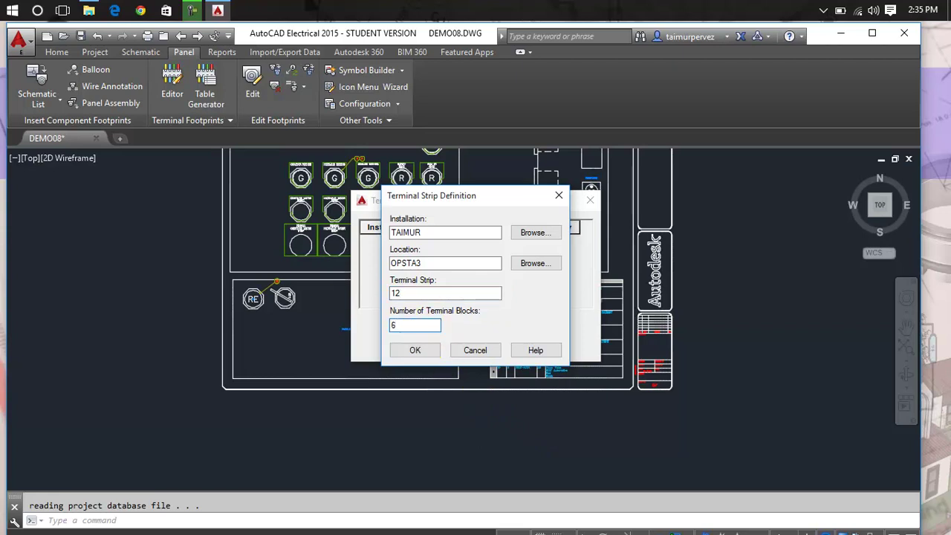
click(408, 350)
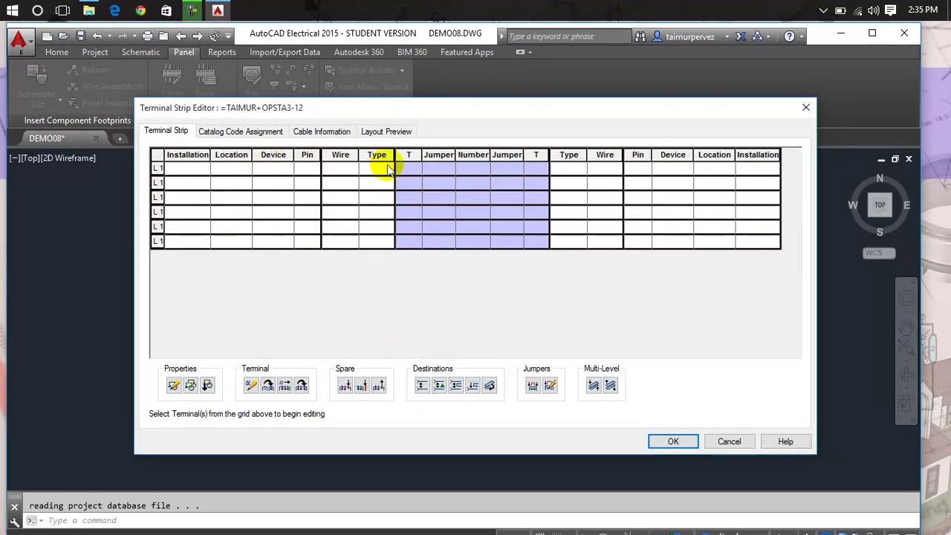
Step: Insert the six-terminal strip 12 footprint in the lower panel, right of the RE symbols
click(675, 441)
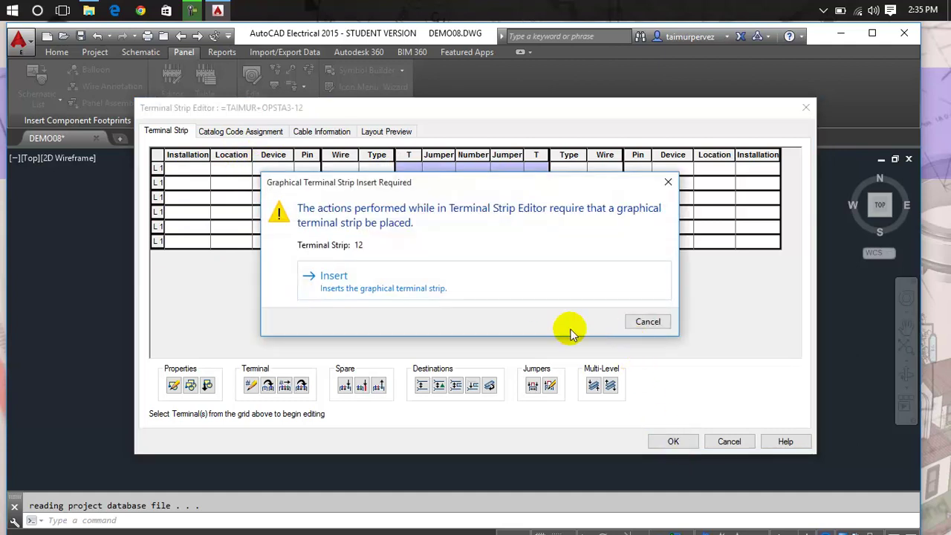
click(537, 296)
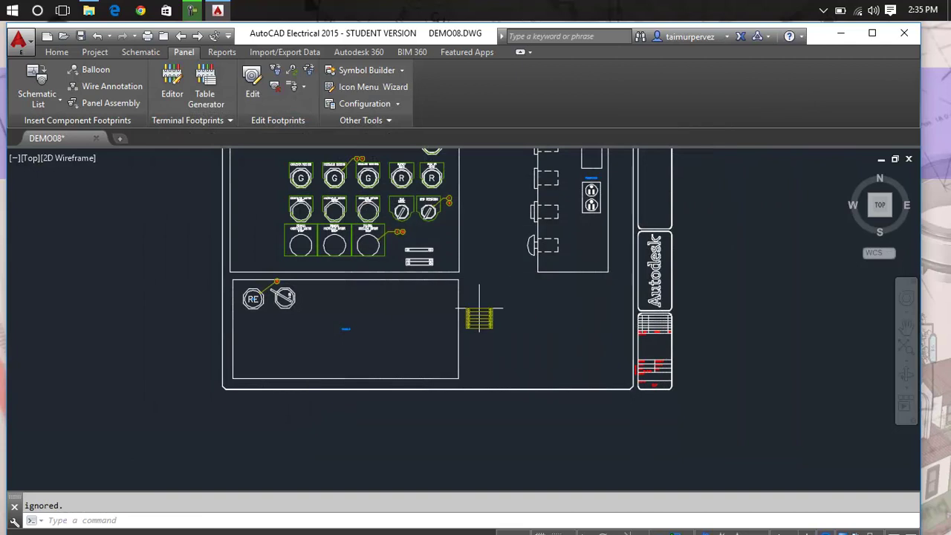
scroll(382, 311, up, 4)
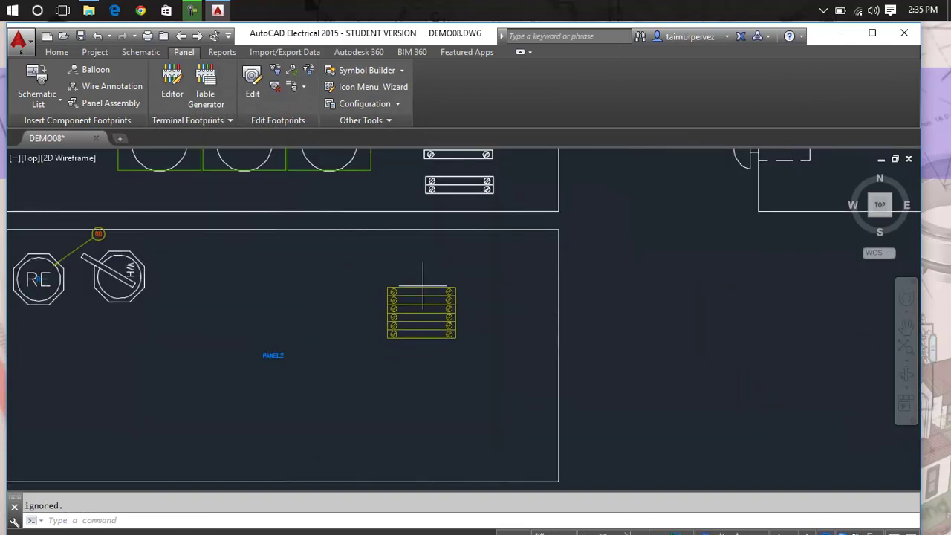
click(458, 263)
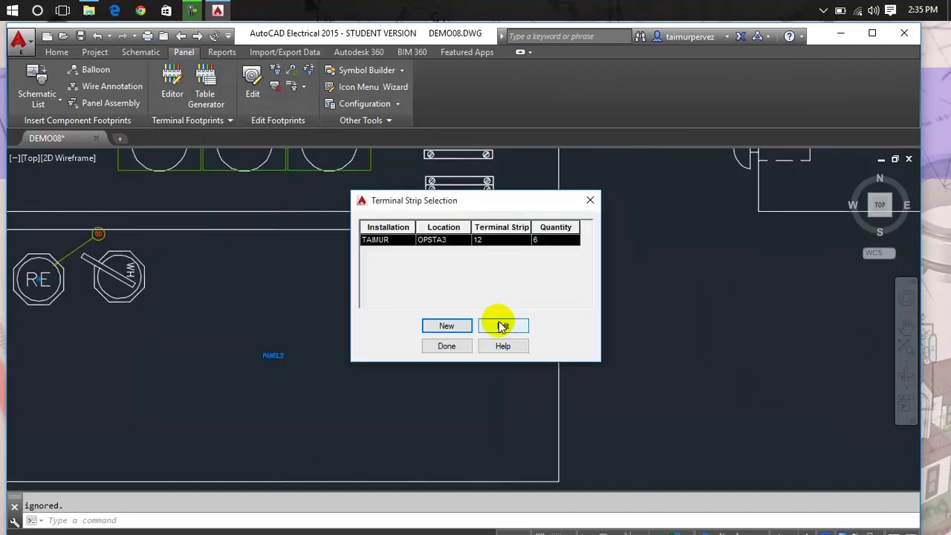
Step: Close the Terminal Strip Selection list and bring the panels into view
click(448, 347)
middle_drag(446, 240, 443, 328)
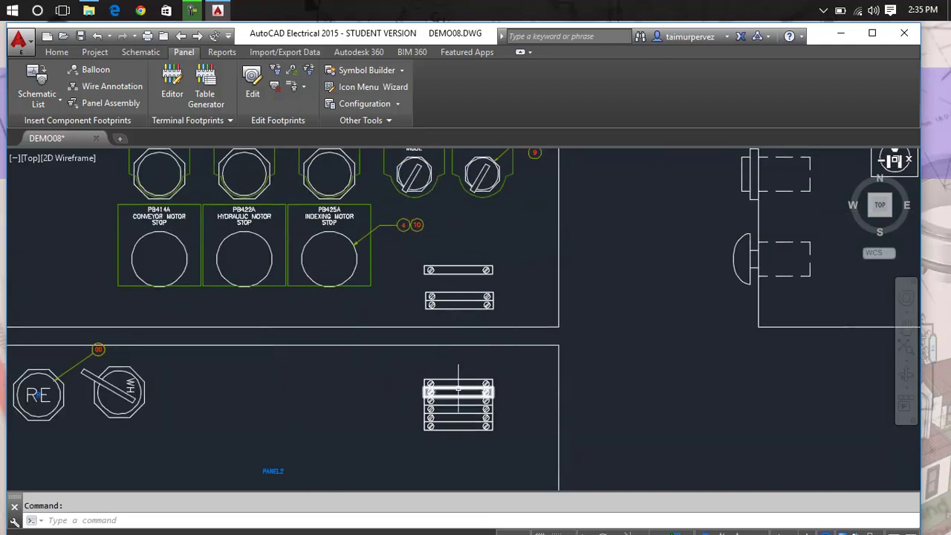
scroll(458, 389, up, 2)
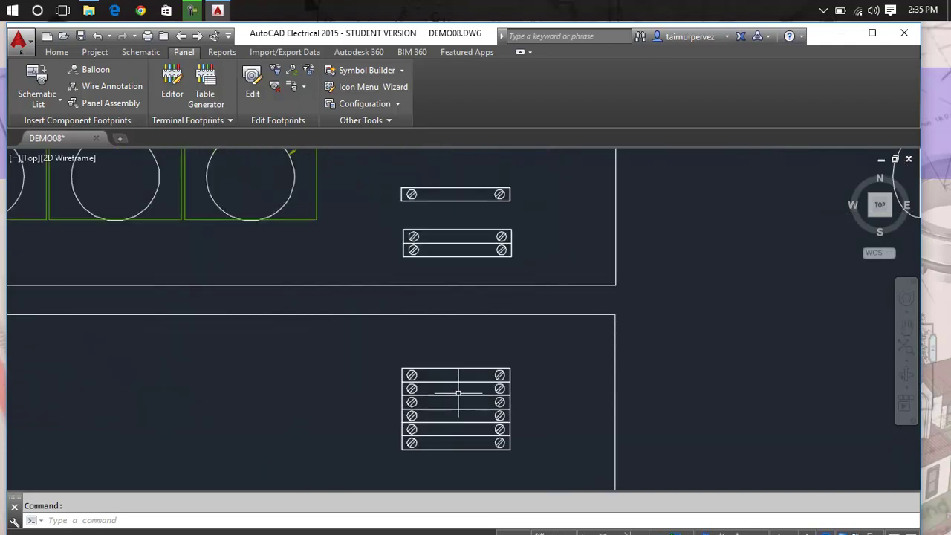
Step: Erase three terminal rows from the strip 12 footprint, leaving three terminals
click(508, 388)
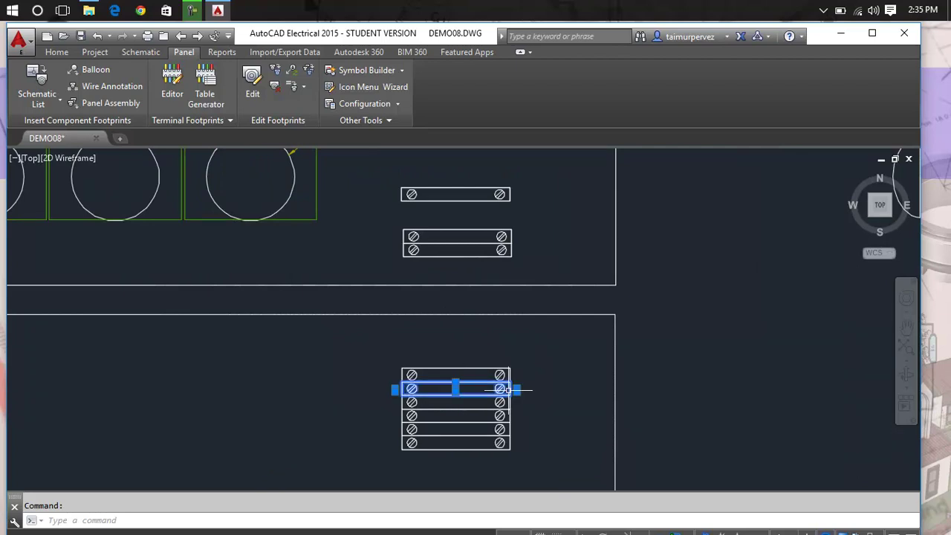
key(Delete)
click(507, 403)
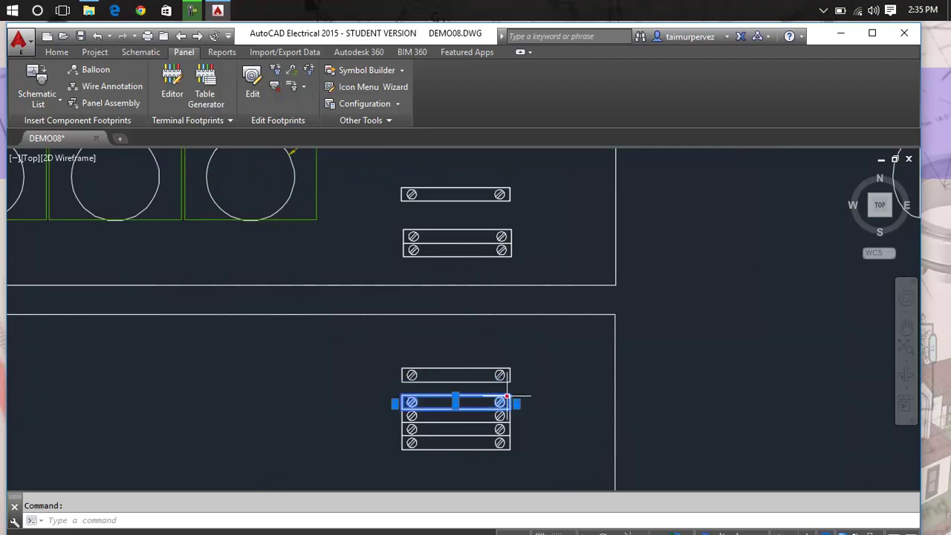
key(Delete)
click(505, 410)
key(Delete)
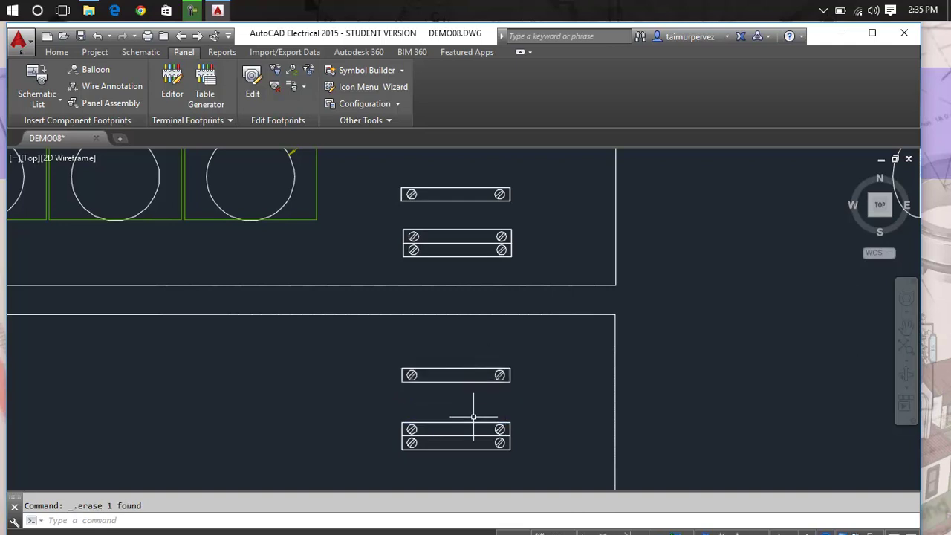
scroll(476, 414, down, 2)
scroll(461, 372, down, 2)
scroll(483, 324, down, 2)
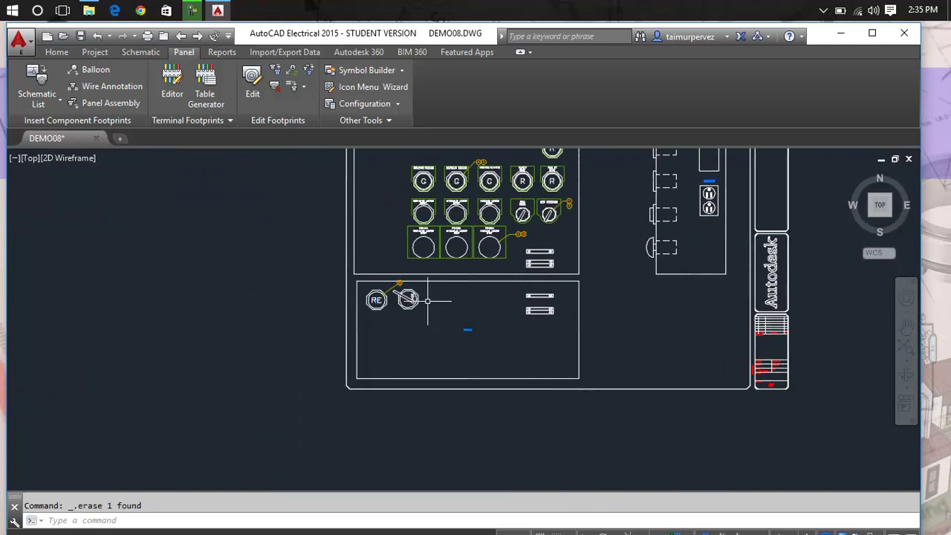
Step: Start another new terminal strip with the drawing's installation code and location OPSTA3
click(172, 82)
click(542, 309)
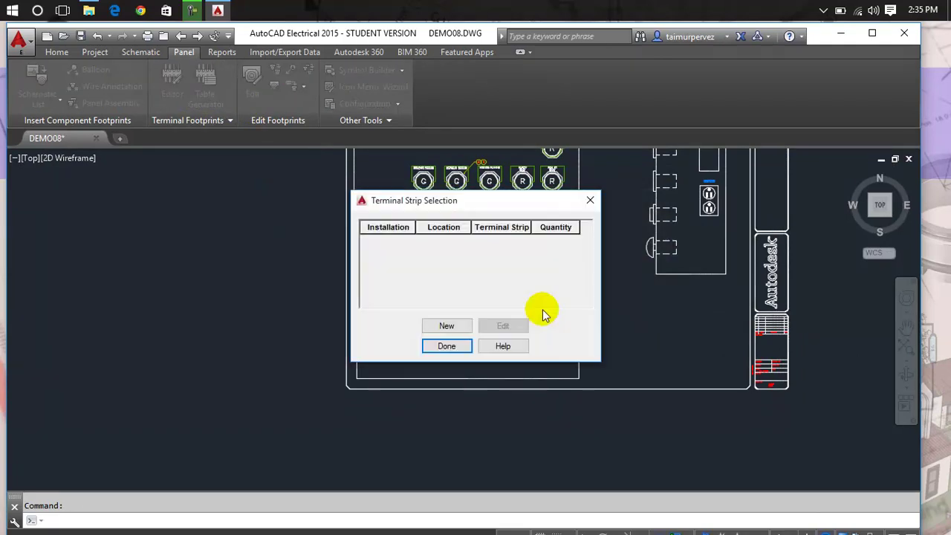
click(447, 327)
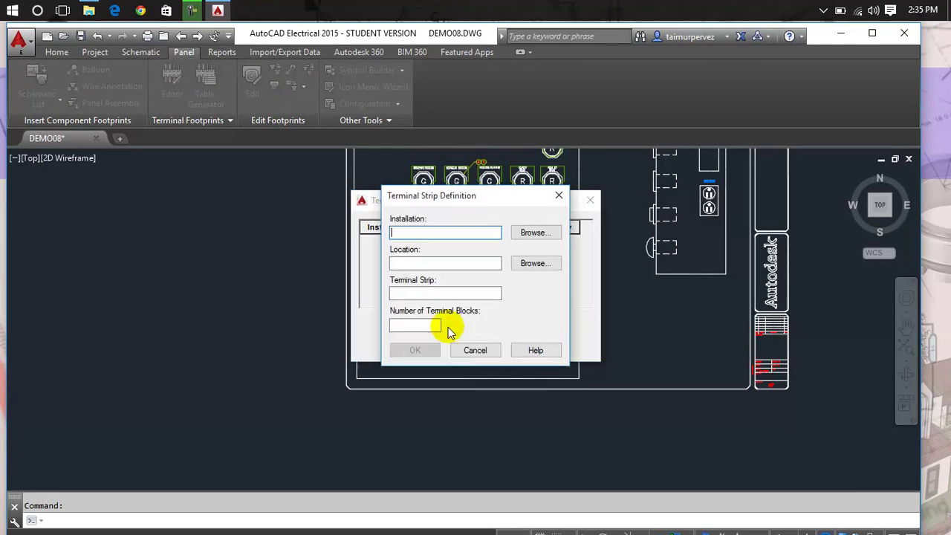
click(442, 237)
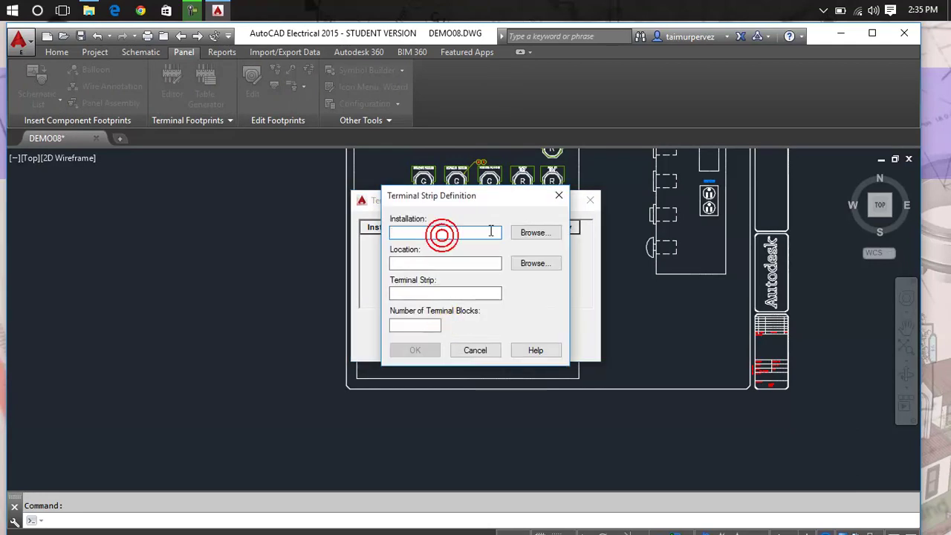
click(531, 234)
click(360, 244)
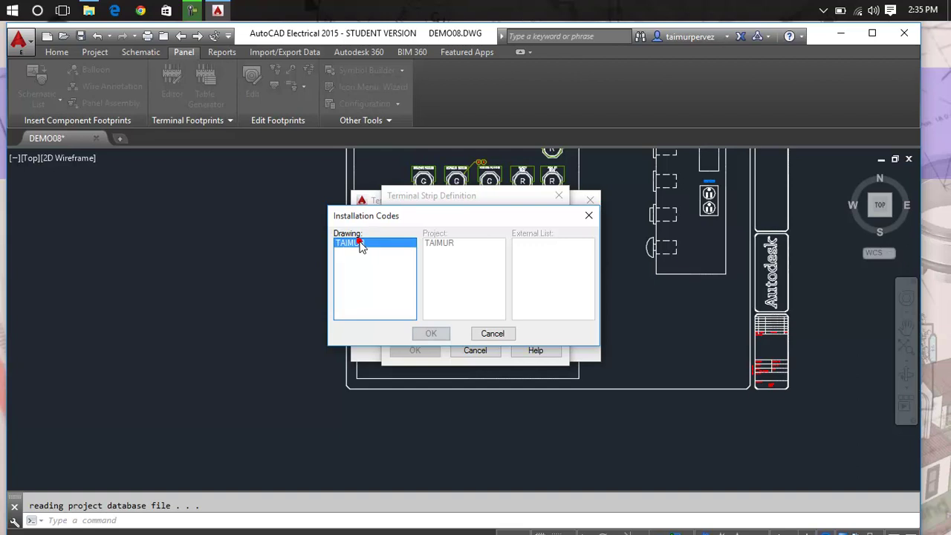
double_click(360, 244)
click(429, 260)
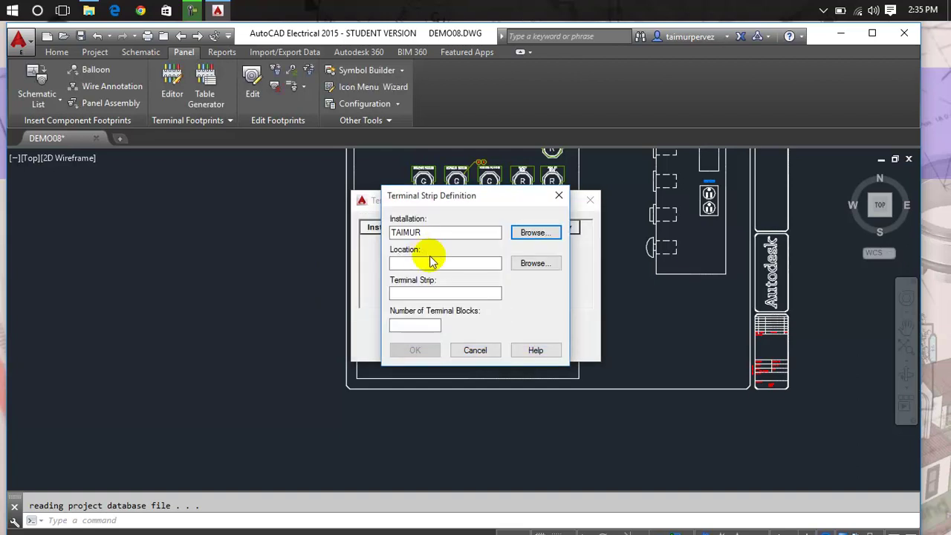
click(546, 267)
click(379, 245)
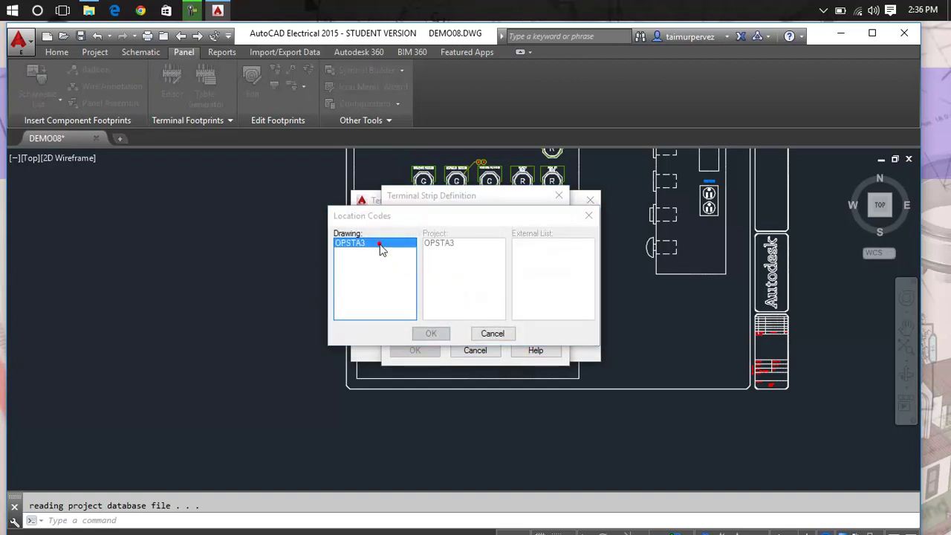
double_click(379, 246)
Step: Set the strip number to 12 with 8 terminal blocks and confirm the definition
click(466, 291)
text(12)
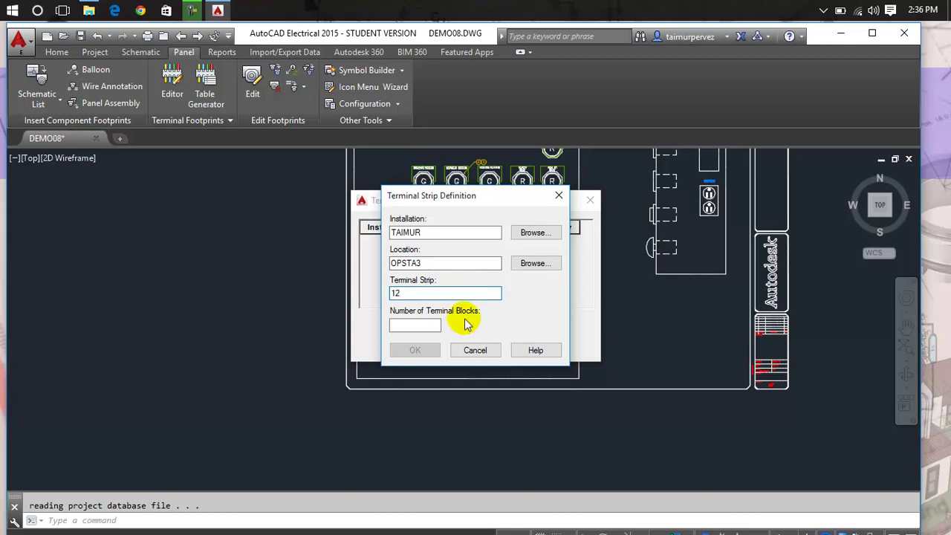
click(433, 325)
text(8)
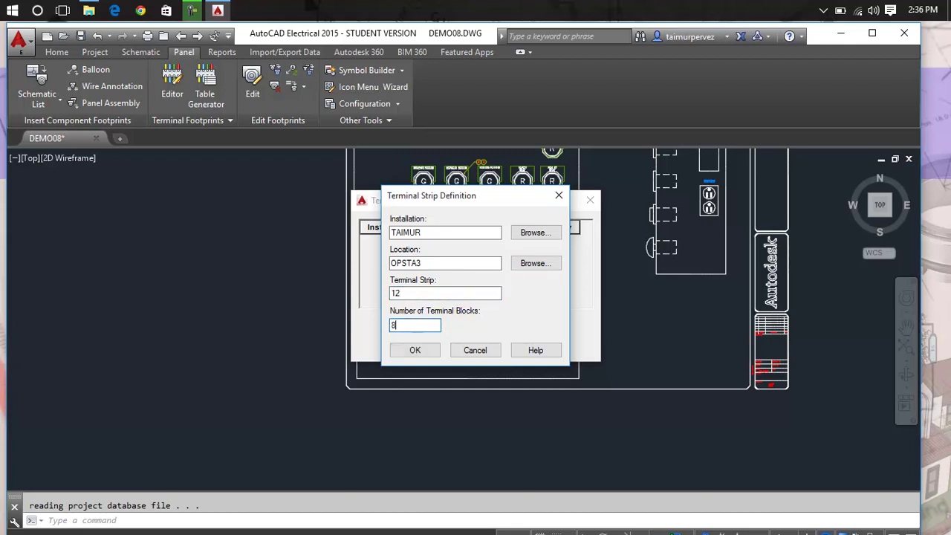
key(Return)
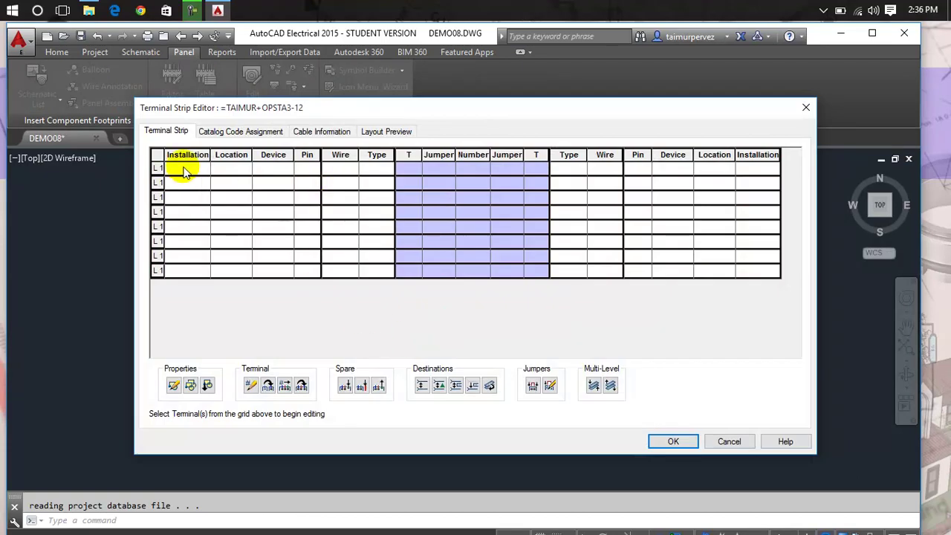
Step: Insert the 8-block strip 12 footprint graphically into the layout
click(673, 441)
click(527, 289)
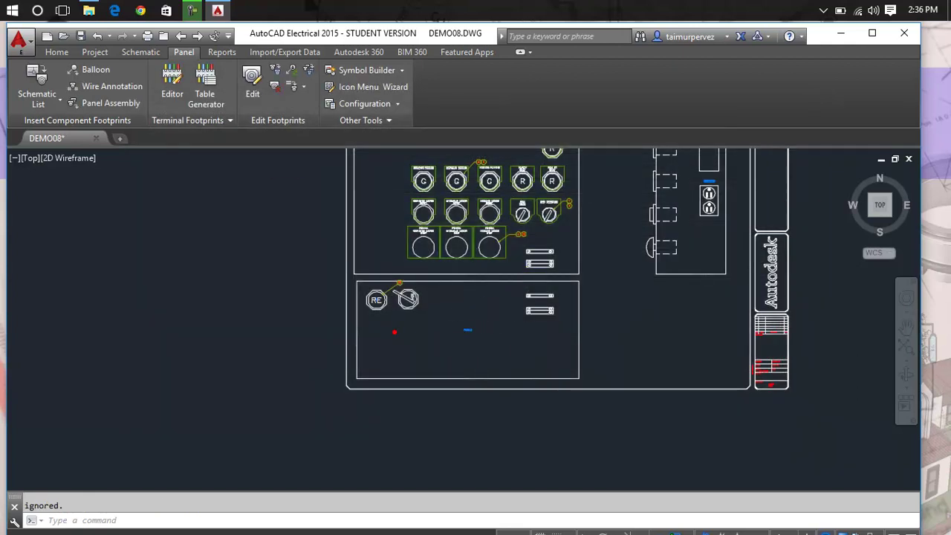
click(395, 333)
click(446, 345)
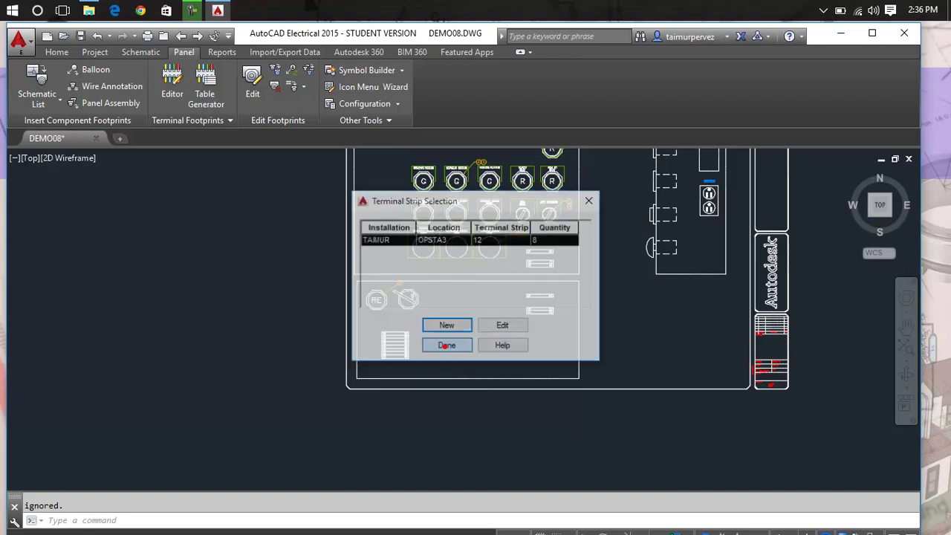
Step: Window-select and erase all eight terminal rows, six and then the last two
scroll(414, 339, up, 5)
scroll(439, 312, up, 5)
click(524, 210)
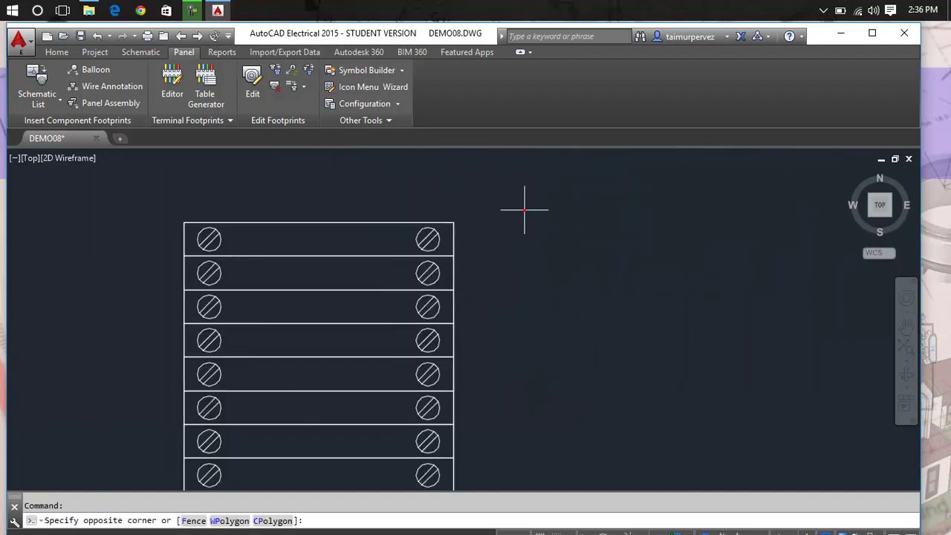
click(351, 424)
key(Delete)
scroll(359, 417, down, 5)
click(442, 361)
click(263, 439)
key(Delete)
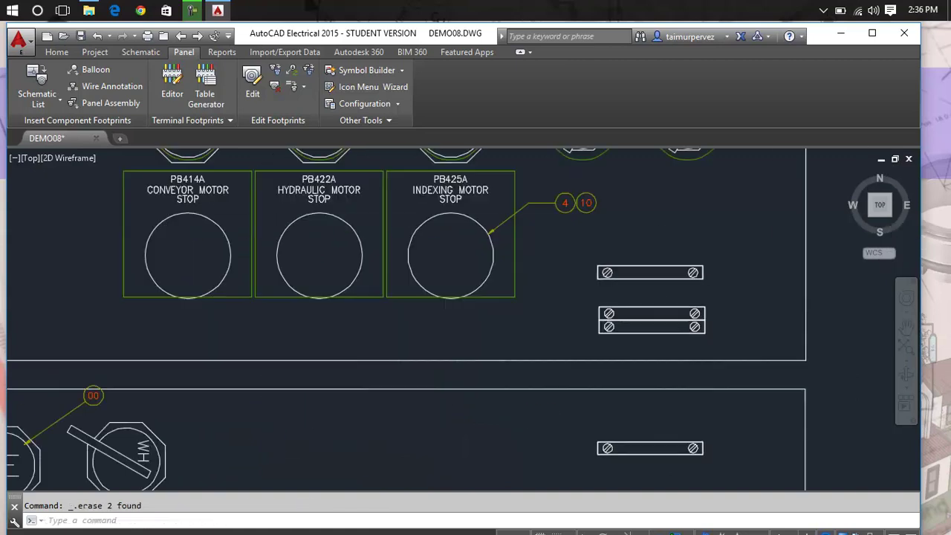
Step: Edit the WH selector switch footprint (AB 800T-J17B) to tag Wah and item number 110
click(253, 83)
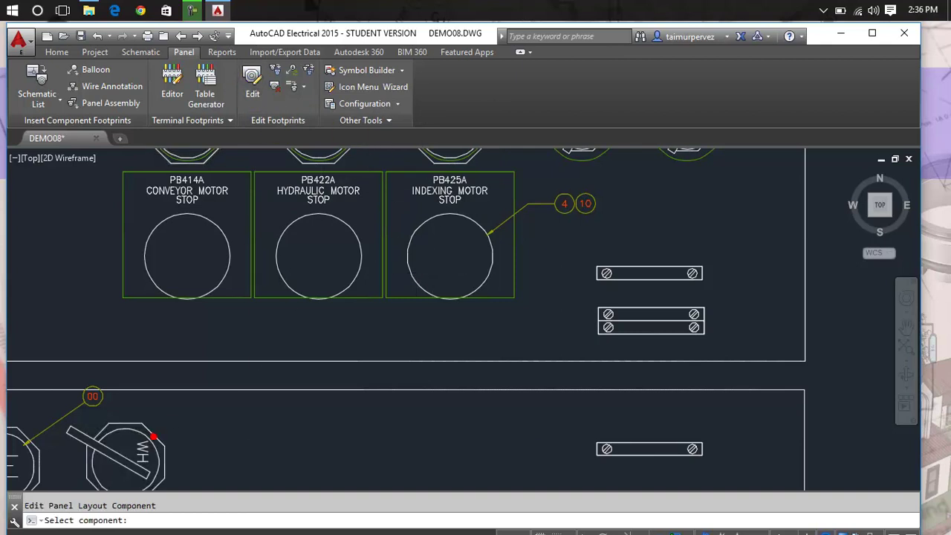
click(154, 436)
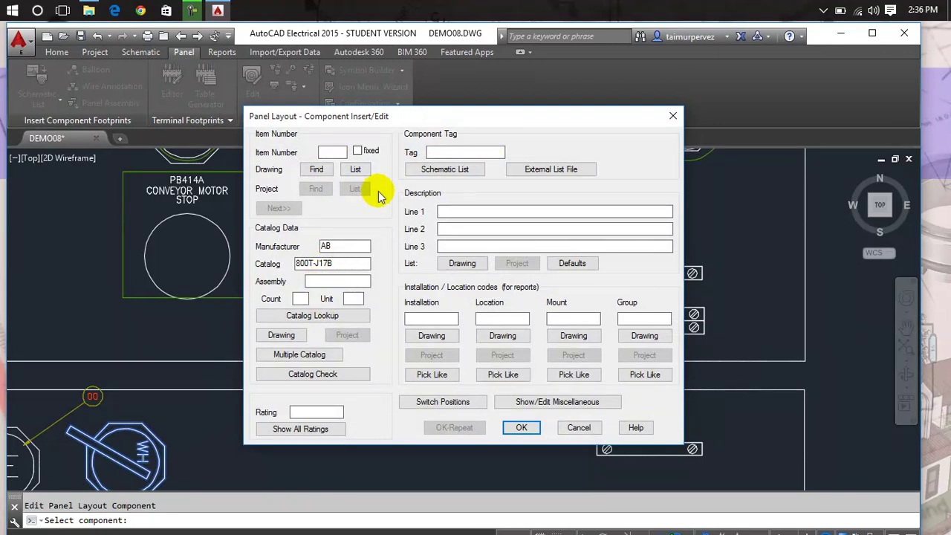
click(461, 154)
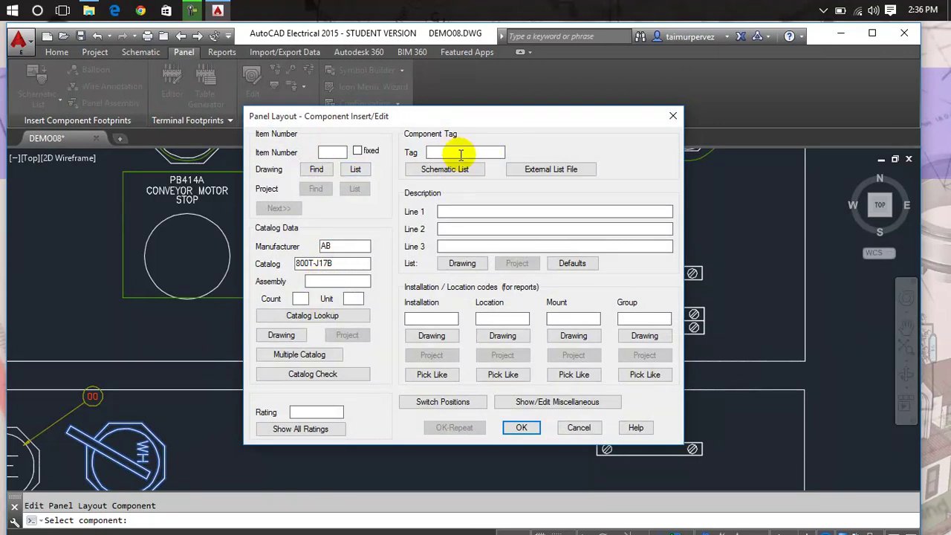
text(Wah)
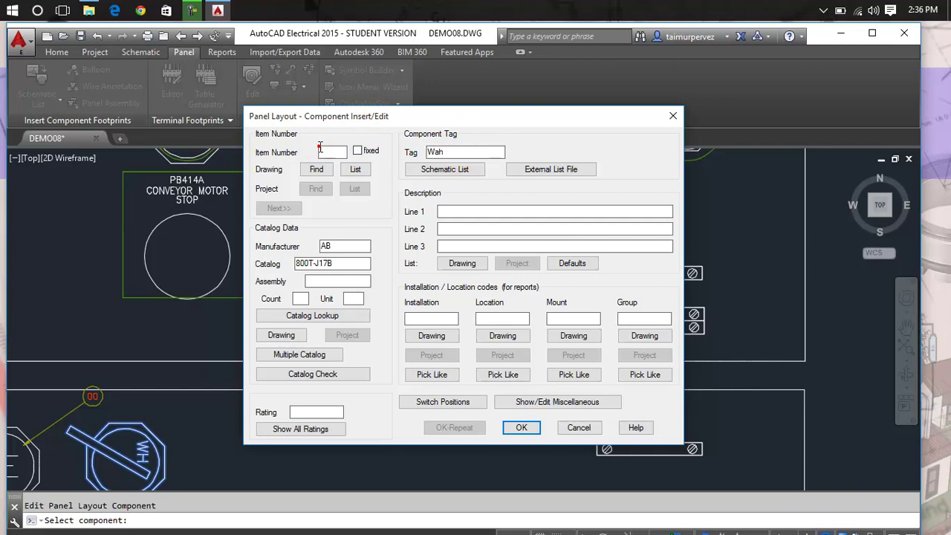
click(320, 149)
text(110)
click(470, 214)
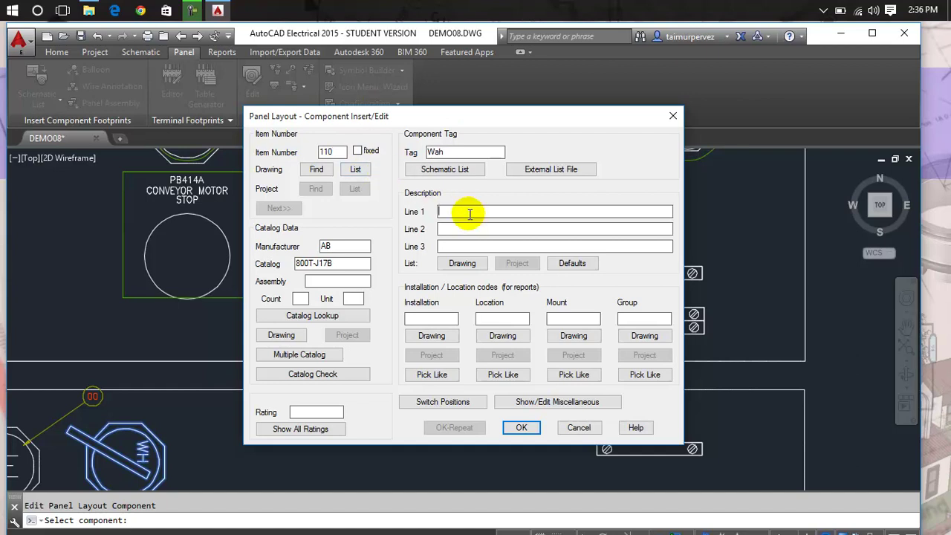
click(528, 432)
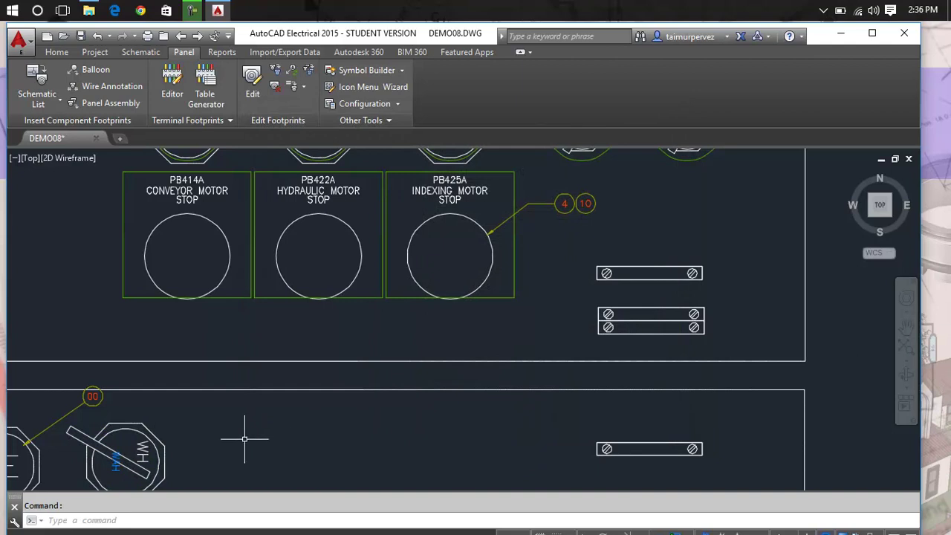
middle_drag(244, 439, 389, 374)
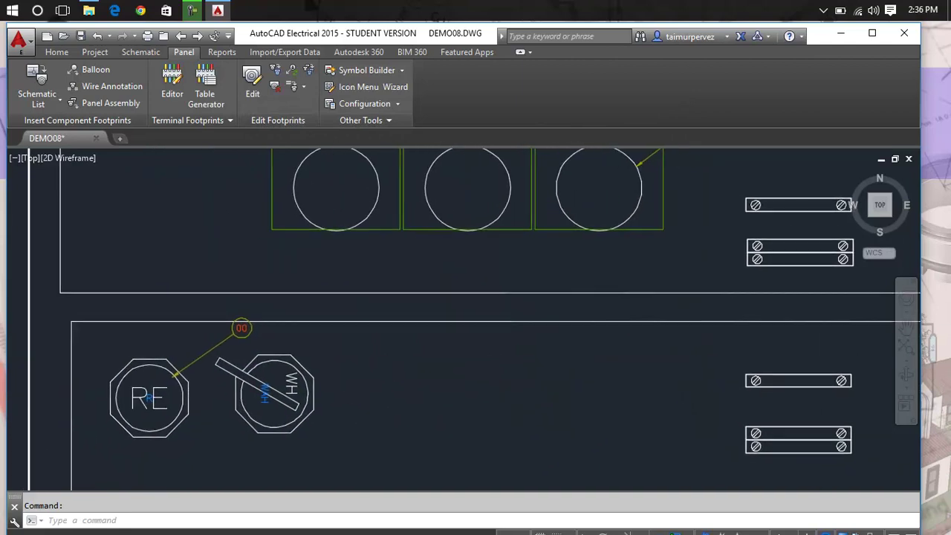
Step: Copy the WH selector switch footprint and place the copy in the lower panel
scroll(235, 398, up, 5)
scroll(235, 398, down, 3)
scroll(304, 409, down, 5)
middle_drag(304, 409, 382, 324)
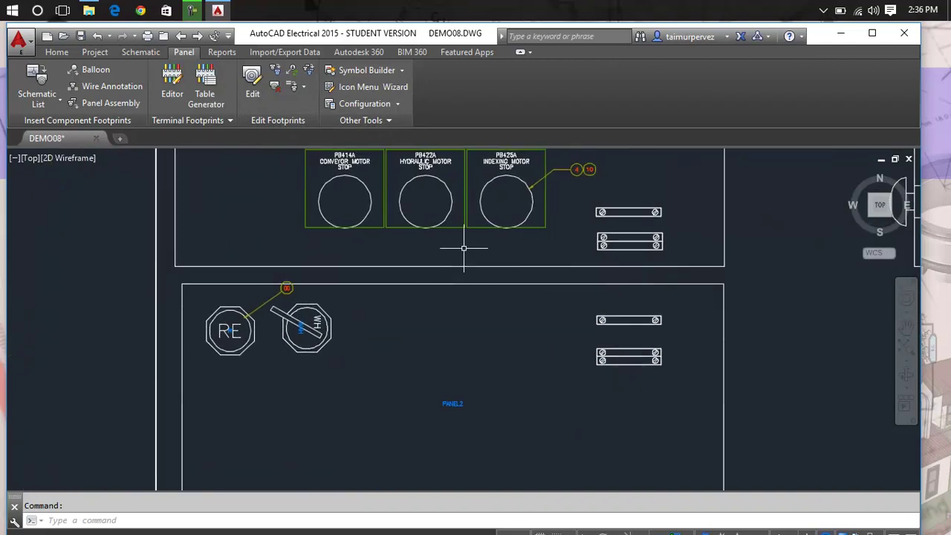
middle_drag(423, 287, 376, 322)
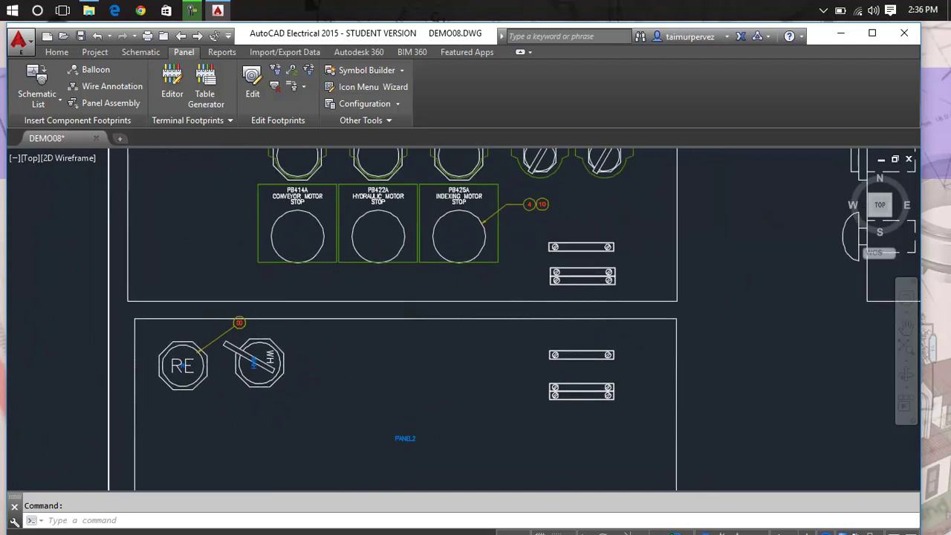
click(275, 71)
click(259, 358)
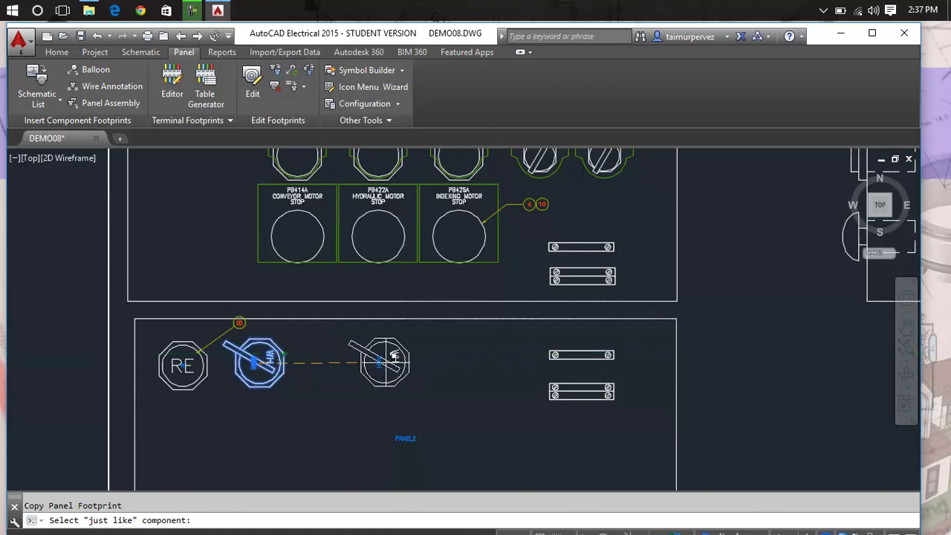
click(403, 360)
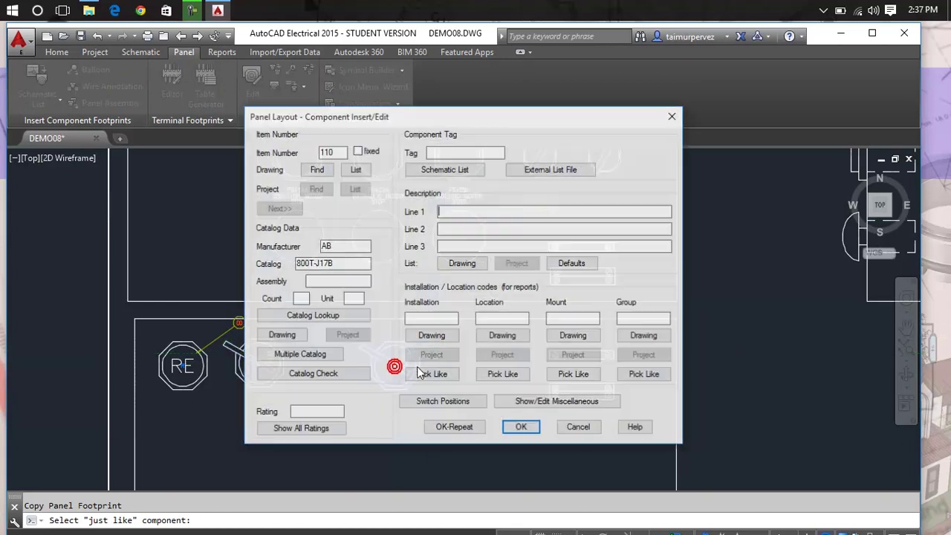
Step: Give the copied footprint item number 120 and tag NEW
double_click(329, 152)
text(1)
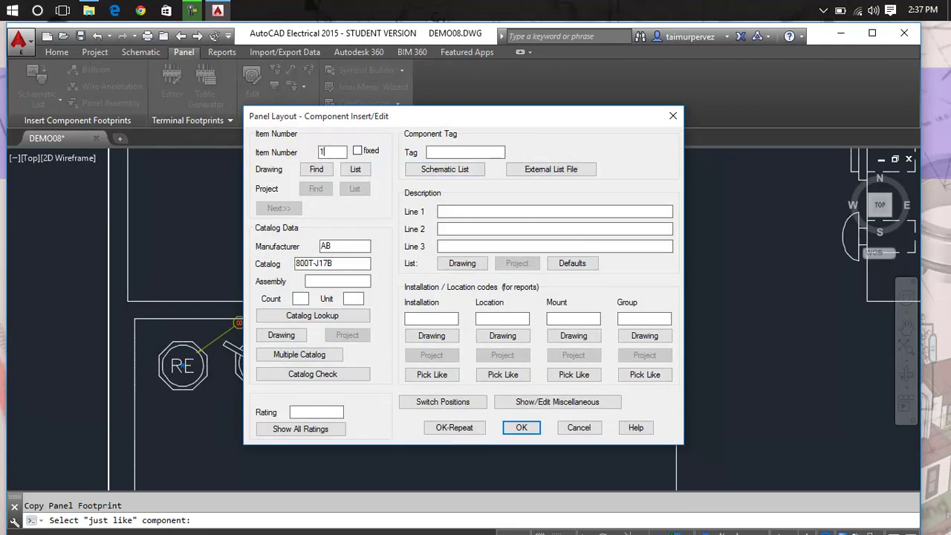
click(446, 153)
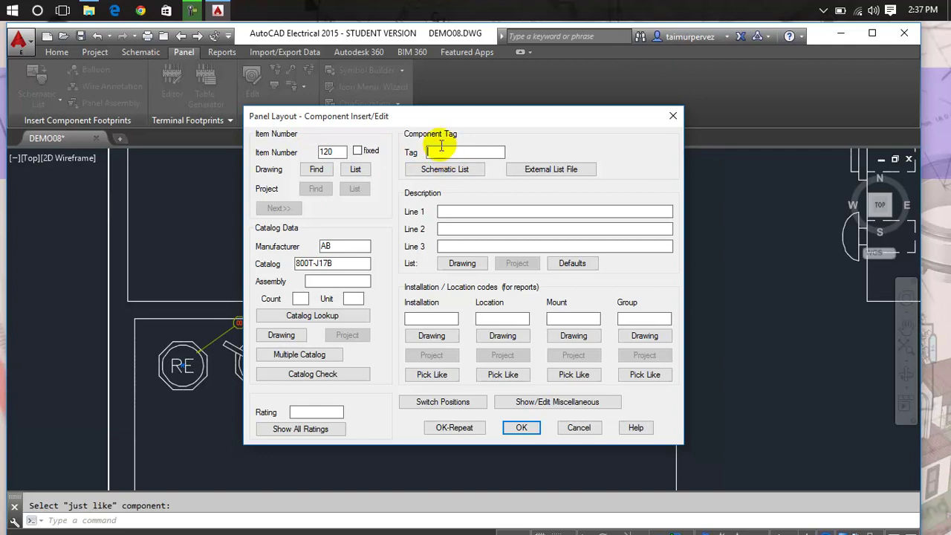
click(440, 151)
text(NEW)
click(523, 429)
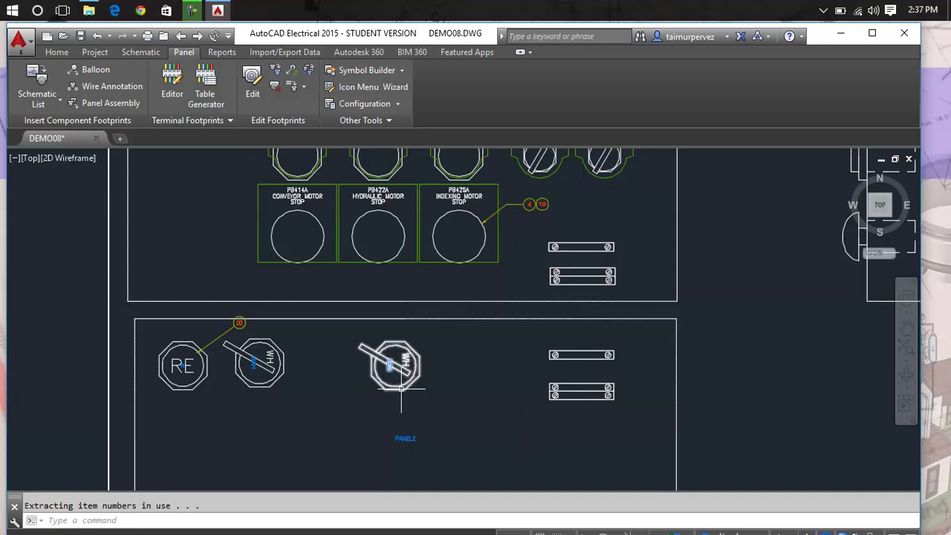
scroll(395, 364, up, 5)
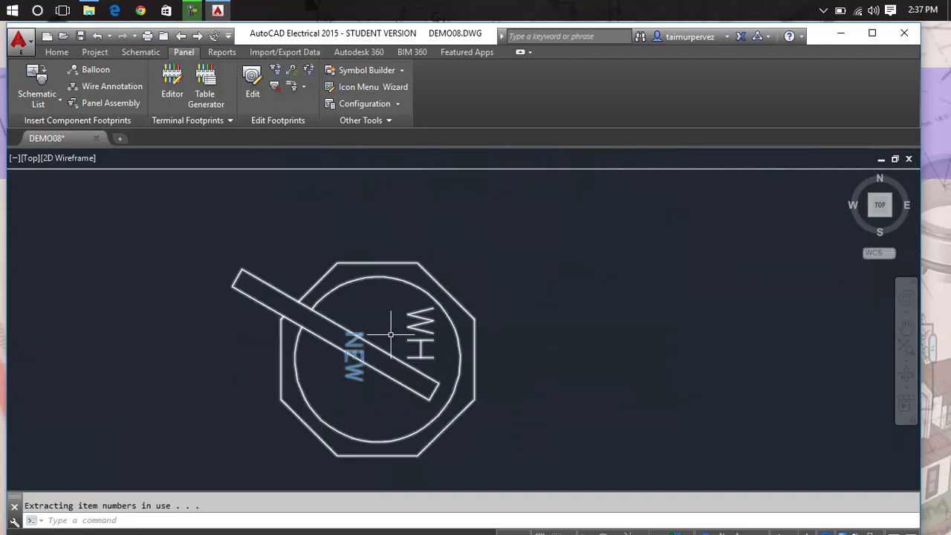
scroll(488, 389, down, 4)
middle_drag(488, 389, 405, 382)
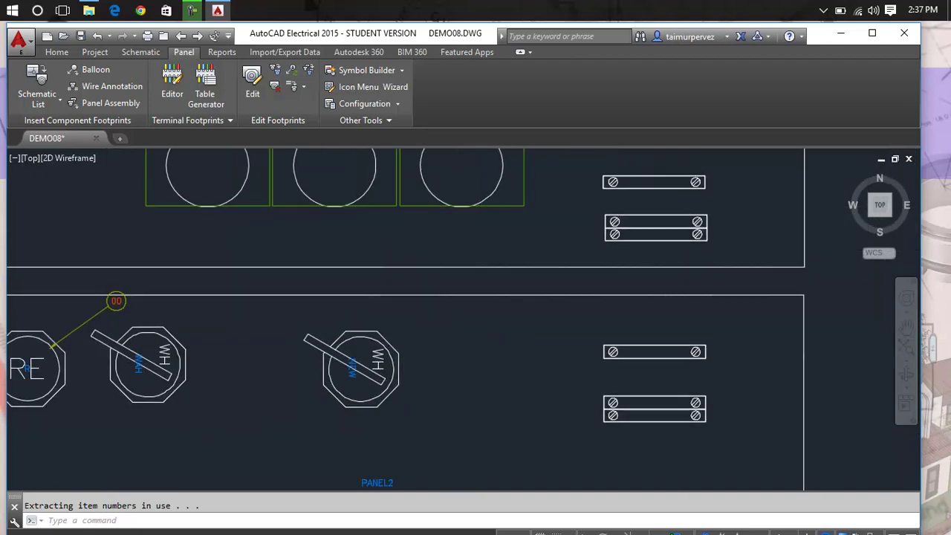
Step: Delete the NEW selector switch footprint and save the drawing
click(275, 89)
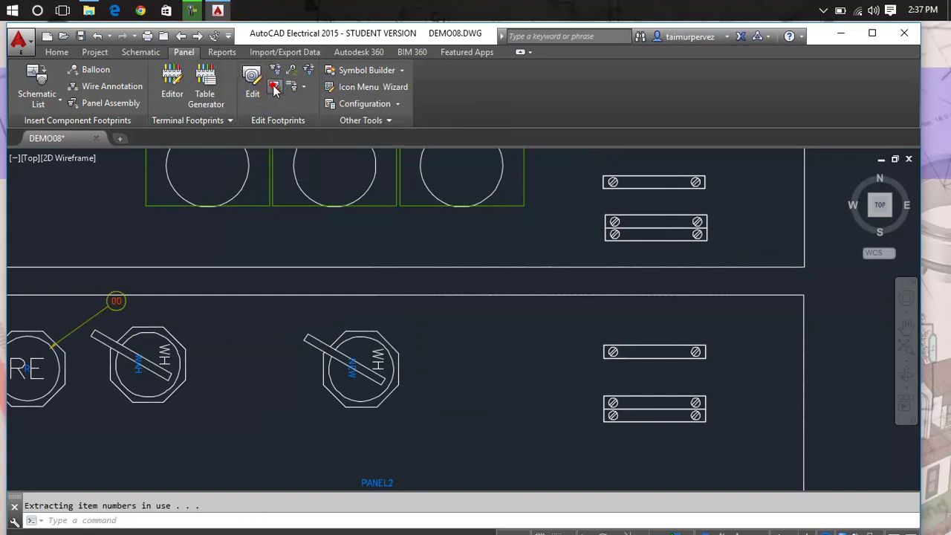
click(368, 338)
key(Return)
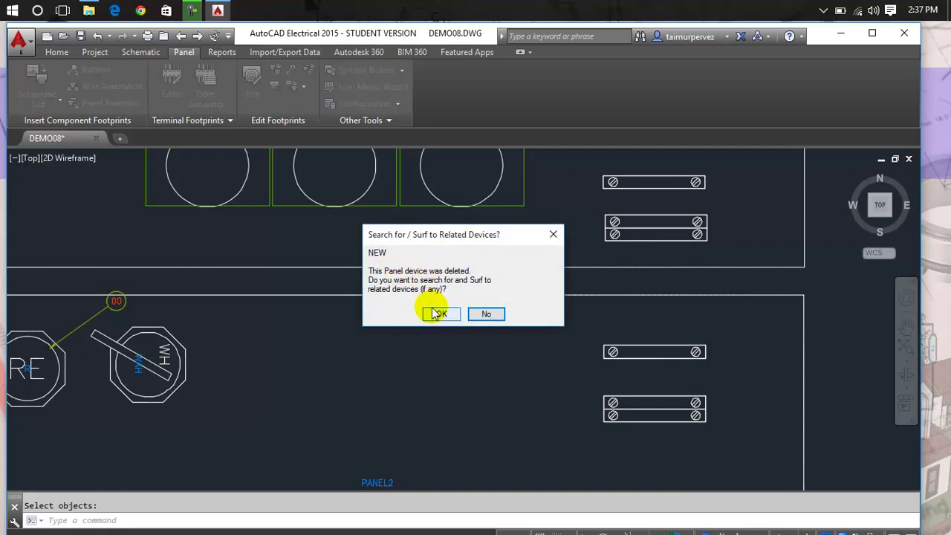
click(439, 314)
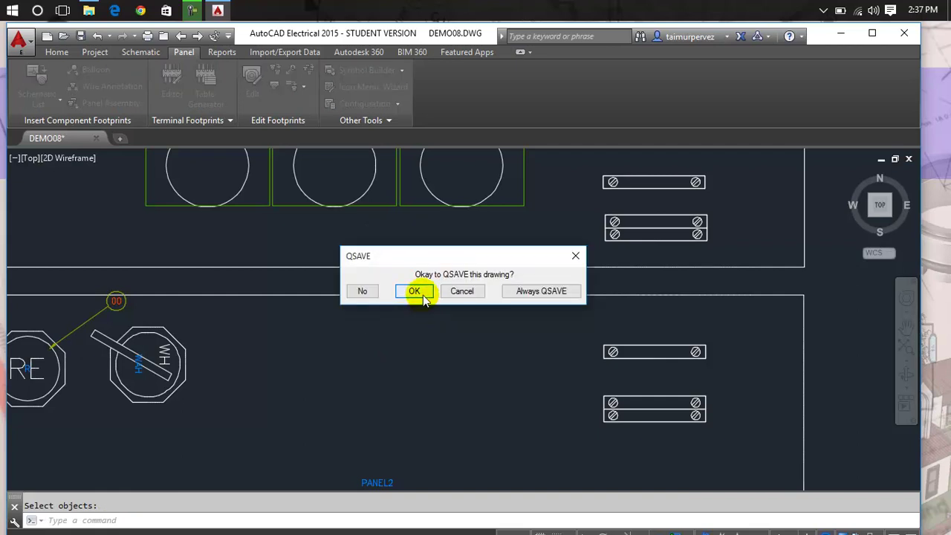
click(422, 292)
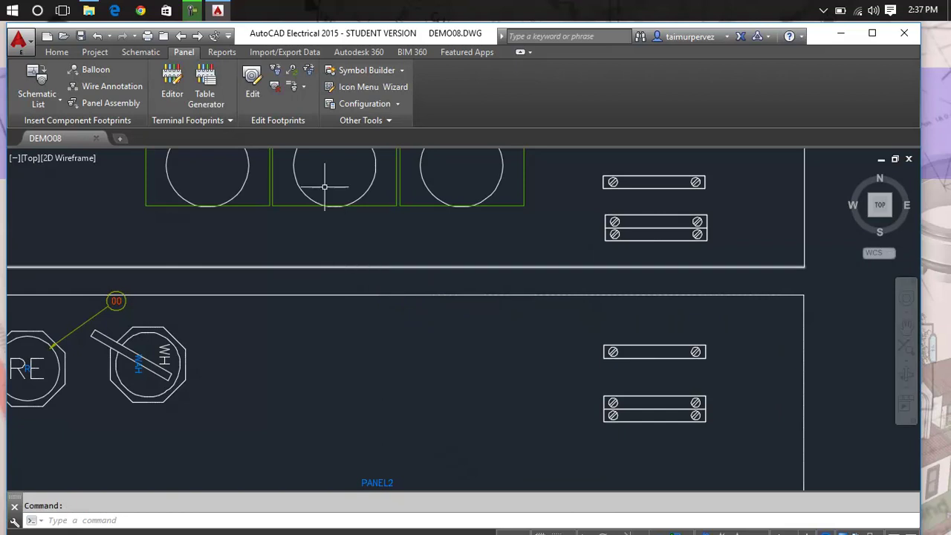
Step: Delete the WAH selector switch footprint and save the drawing again
click(278, 99)
click(173, 347)
key(Return)
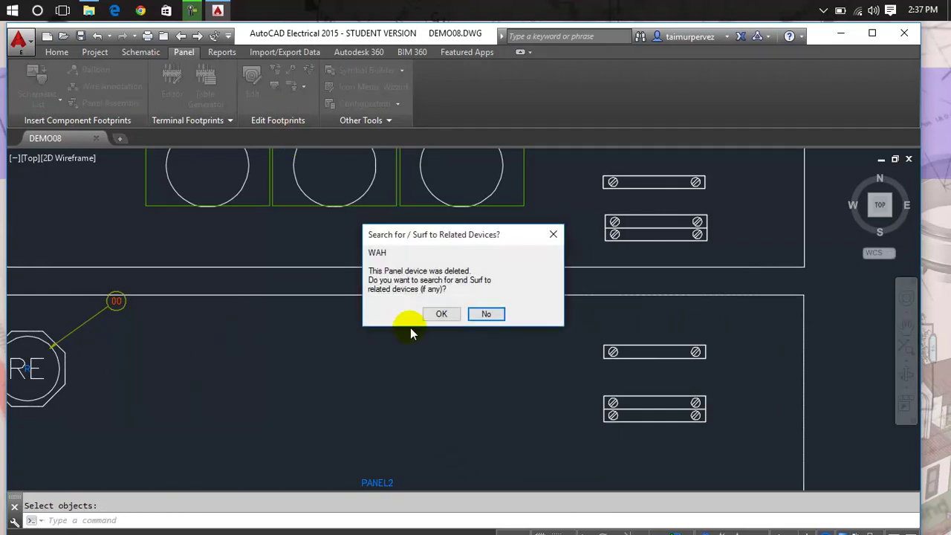
click(442, 316)
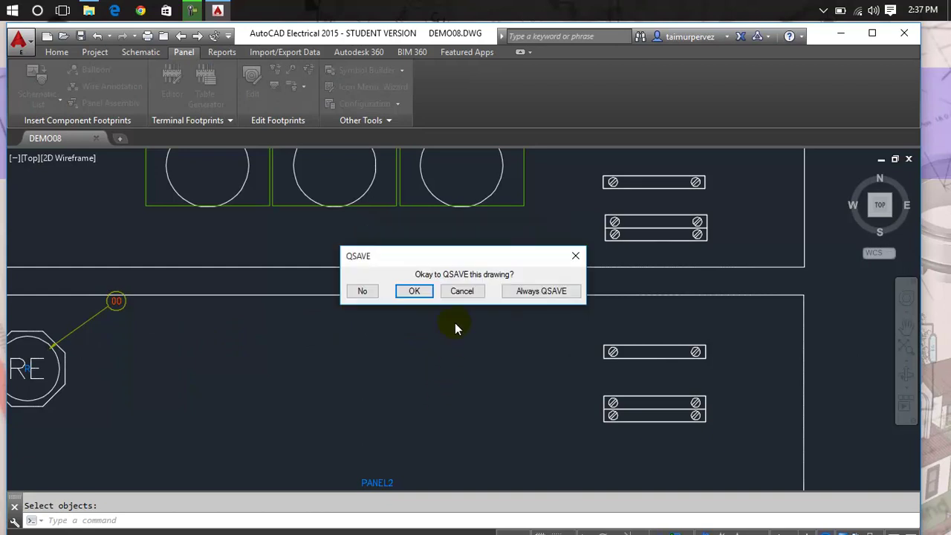
click(418, 292)
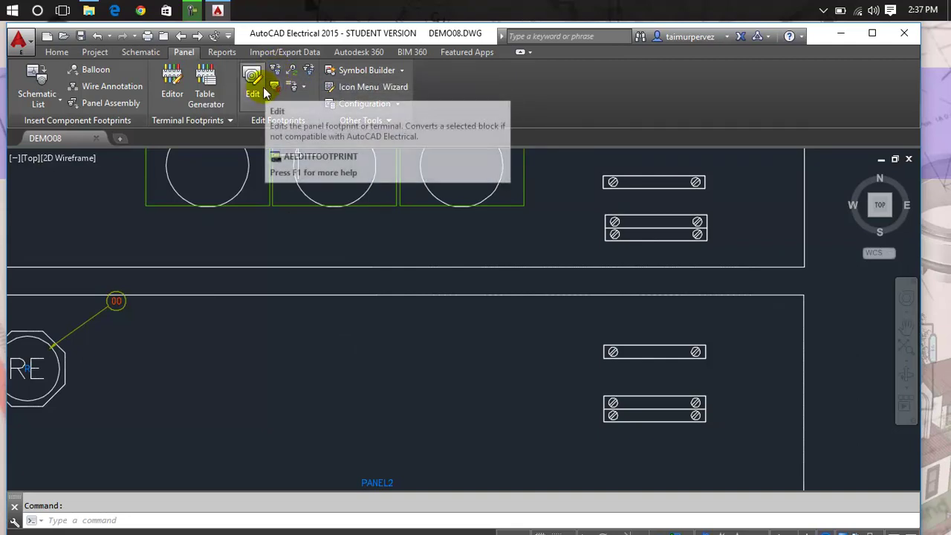
Step: Copy the three lower-panel terminal strips with Copy Assembly and place the copy further left
click(309, 70)
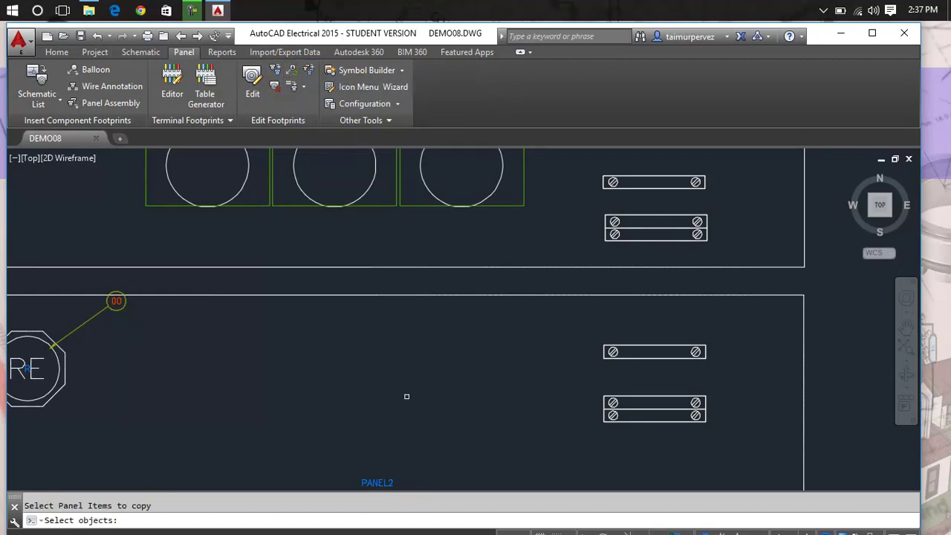
click(726, 348)
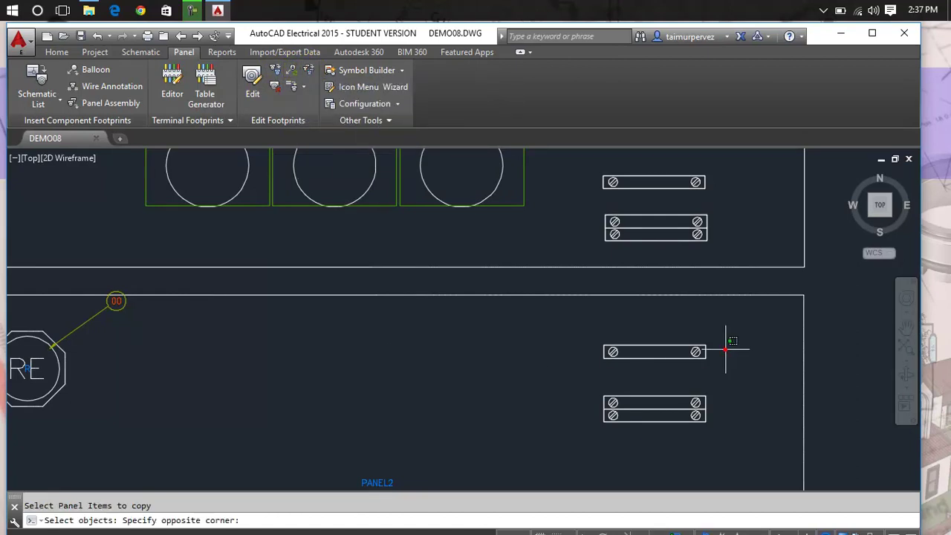
click(651, 414)
key(Return)
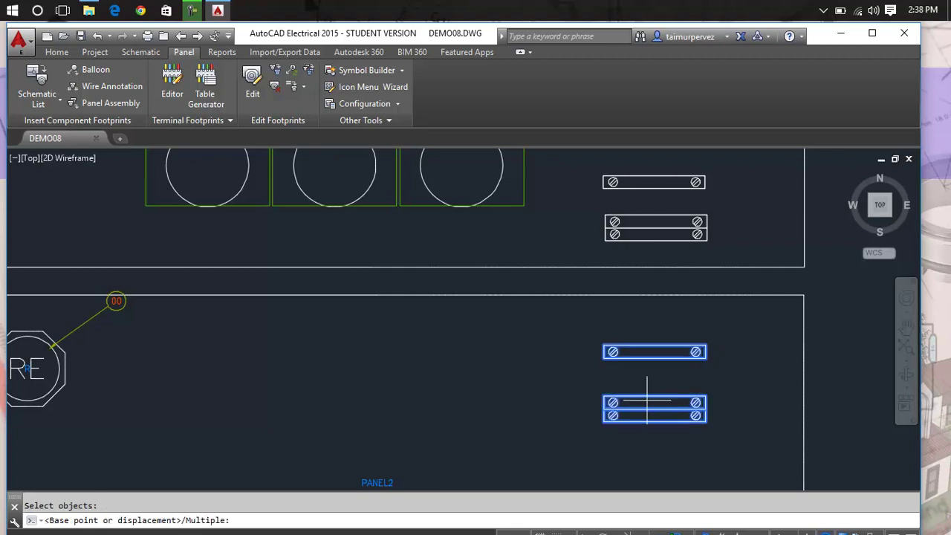
click(647, 397)
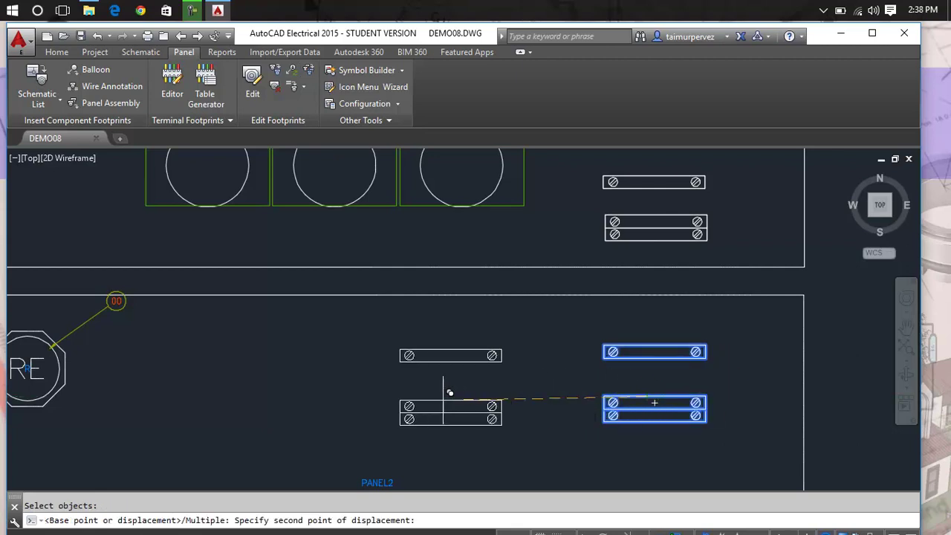
click(390, 405)
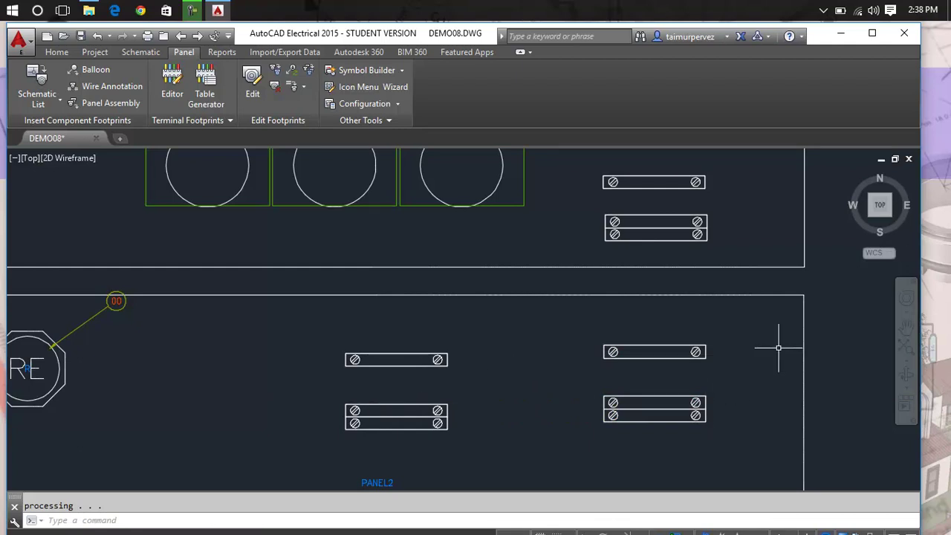
Step: Erase everything inside the lower panel with a selection window
scroll(779, 347, down, 3)
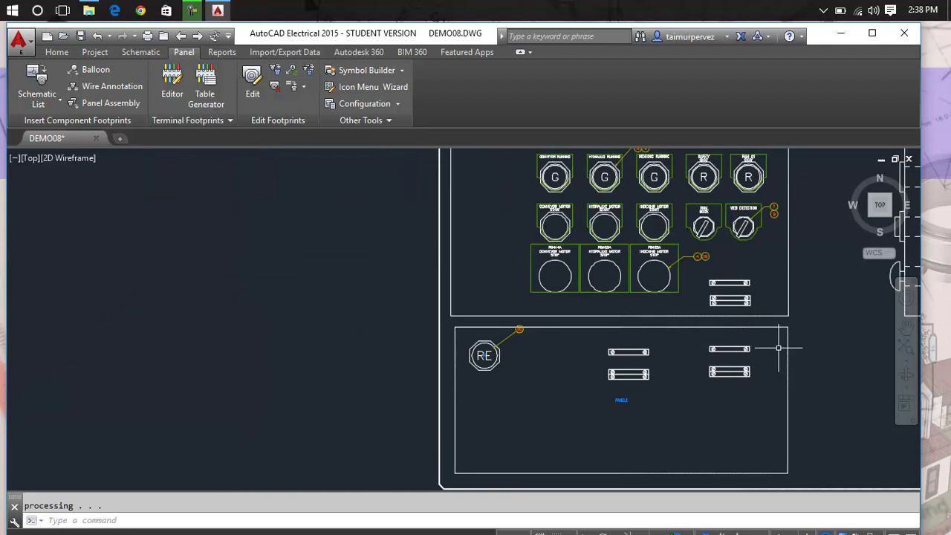
middle_drag(776, 348, 517, 339)
scroll(517, 336, down, 2)
click(516, 331)
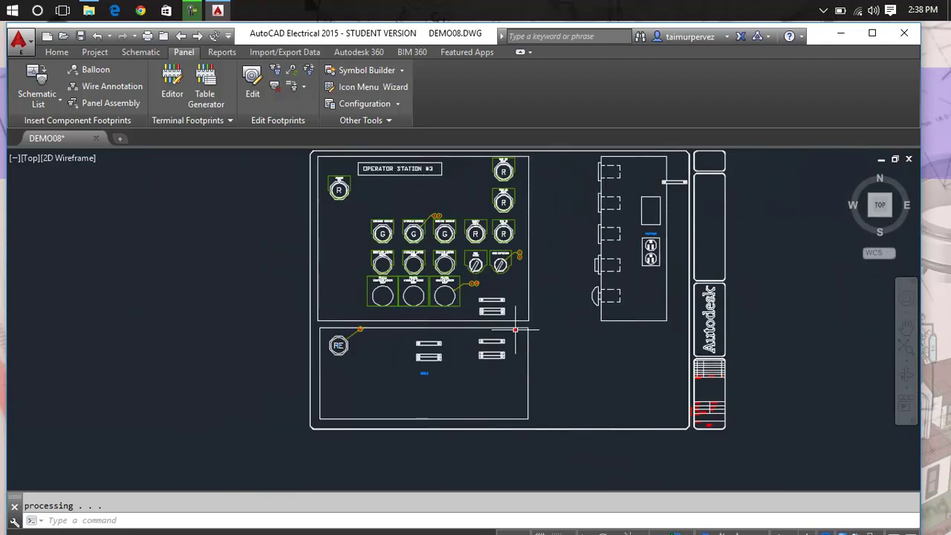
click(365, 368)
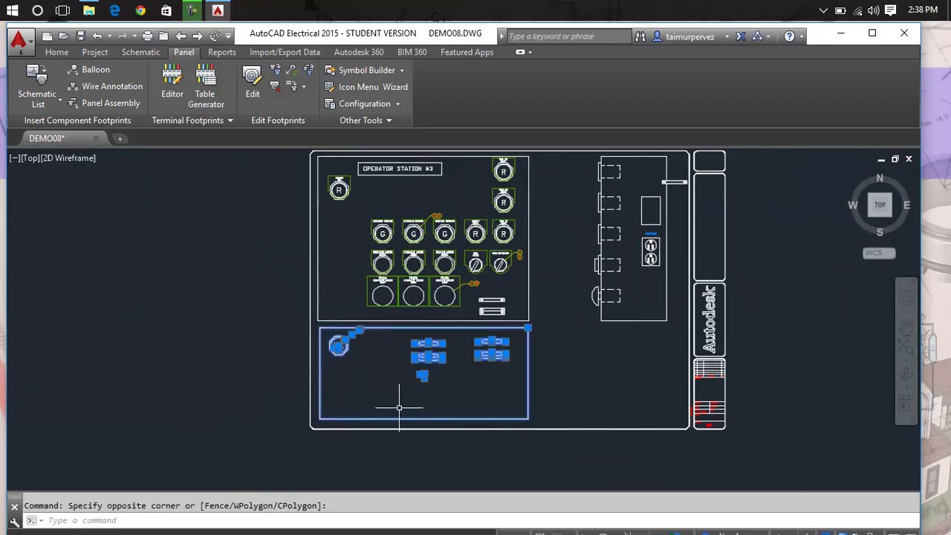
key(Delete)
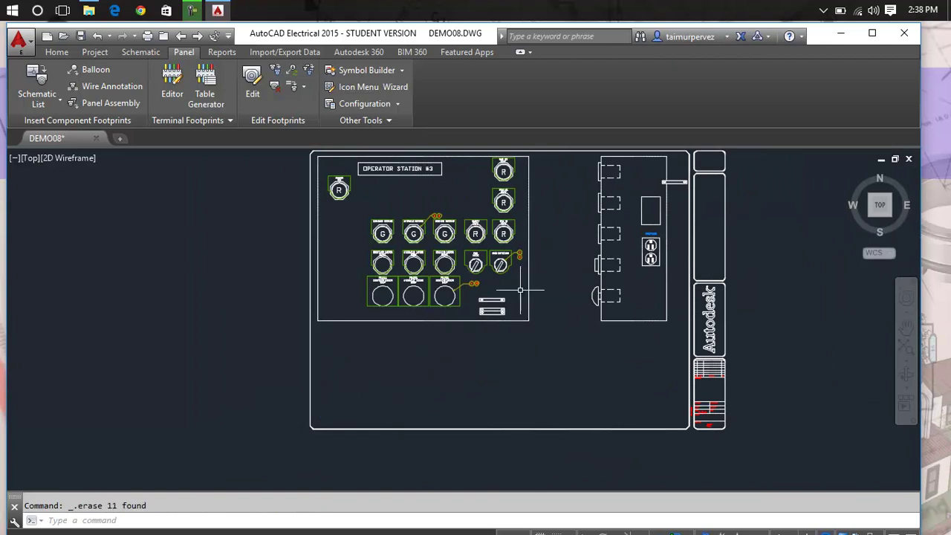
Step: Erase the leftover lower-panel items, leaving the operator station panel centred in view
click(476, 293)
click(521, 318)
key(Delete)
middle_drag(641, 287, 573, 361)
scroll(270, 230, up, 5)
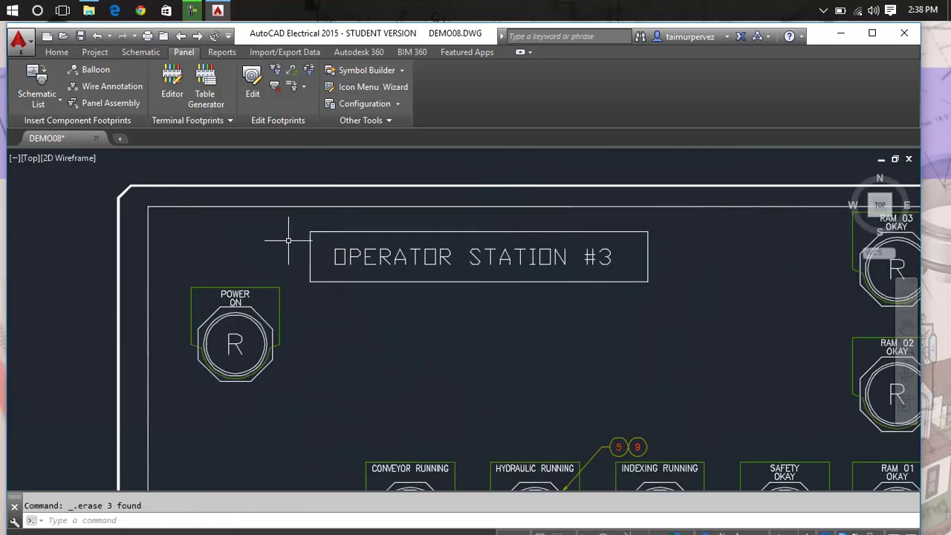
scroll(340, 237, down, 2)
scroll(339, 237, down, 2)
middle_drag(381, 356, 354, 241)
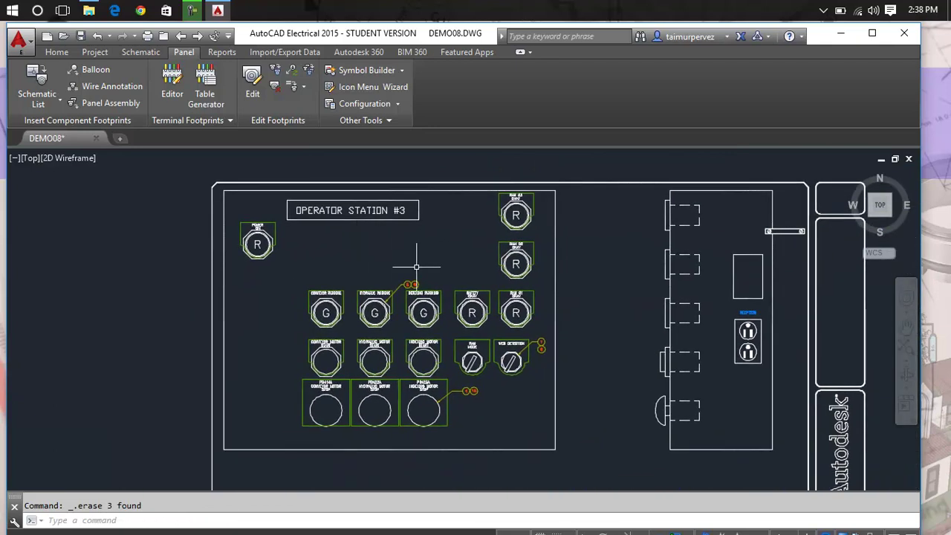